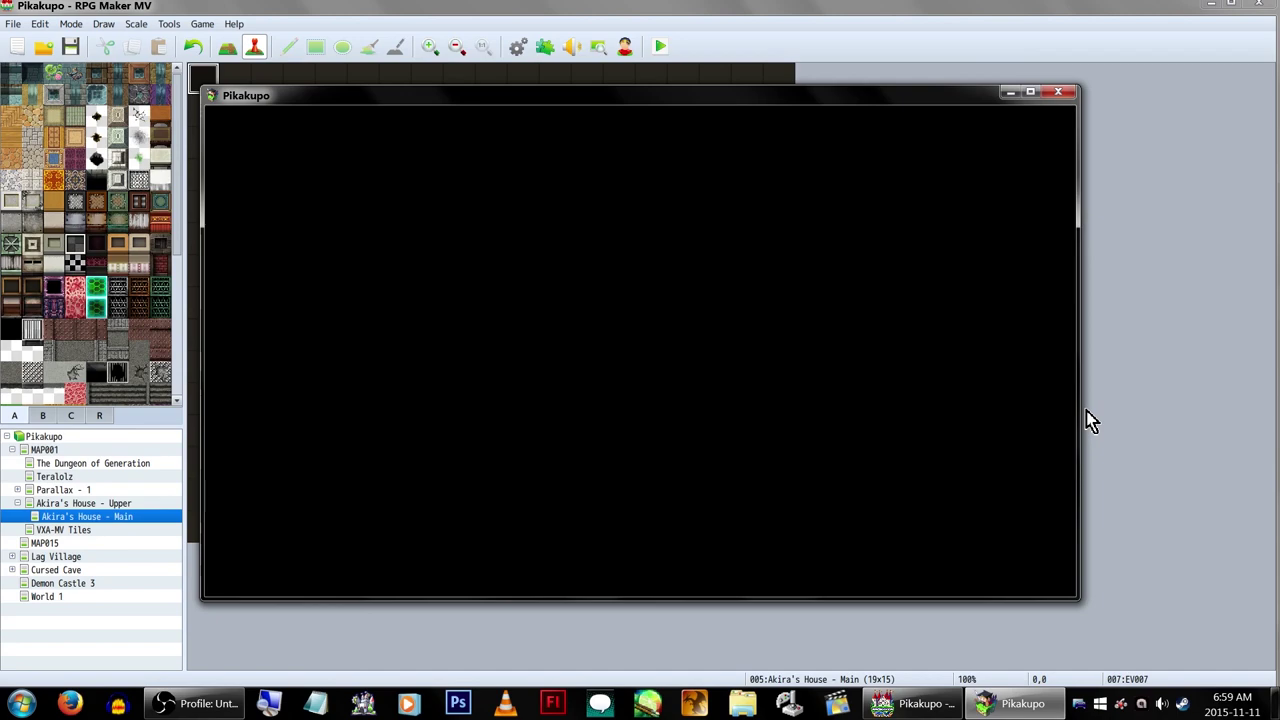
- Playtest the house map full screen, walking the player to the blue-haired girl by the kitchen and going through her dialogue
key(F4)
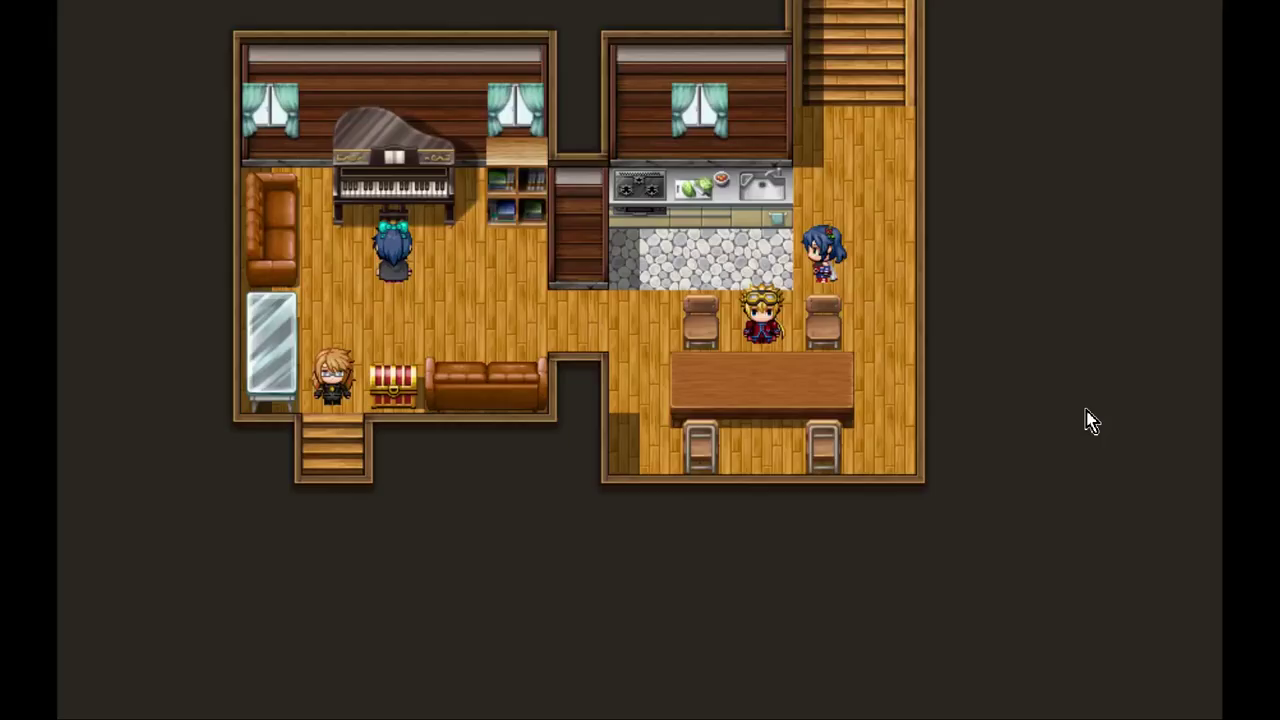
key(Up)
key(Right)
click(773, 303)
click(773, 303)
key(Return)
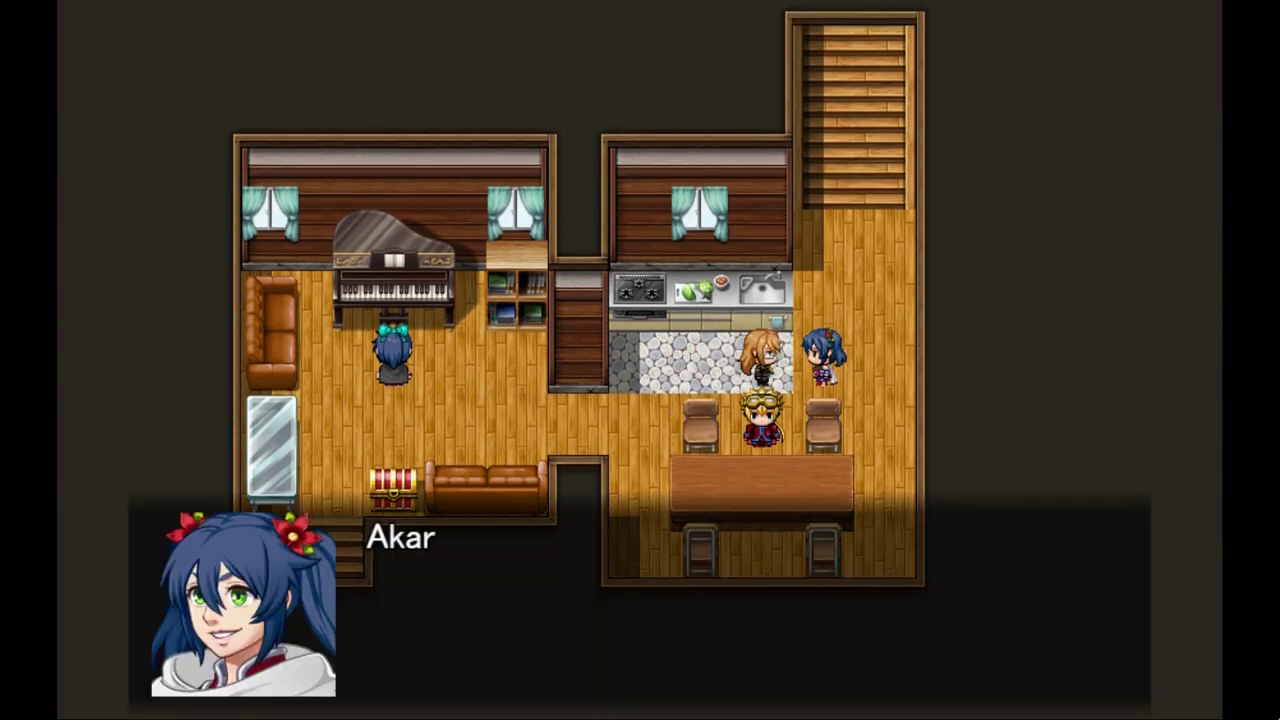
key(Return)
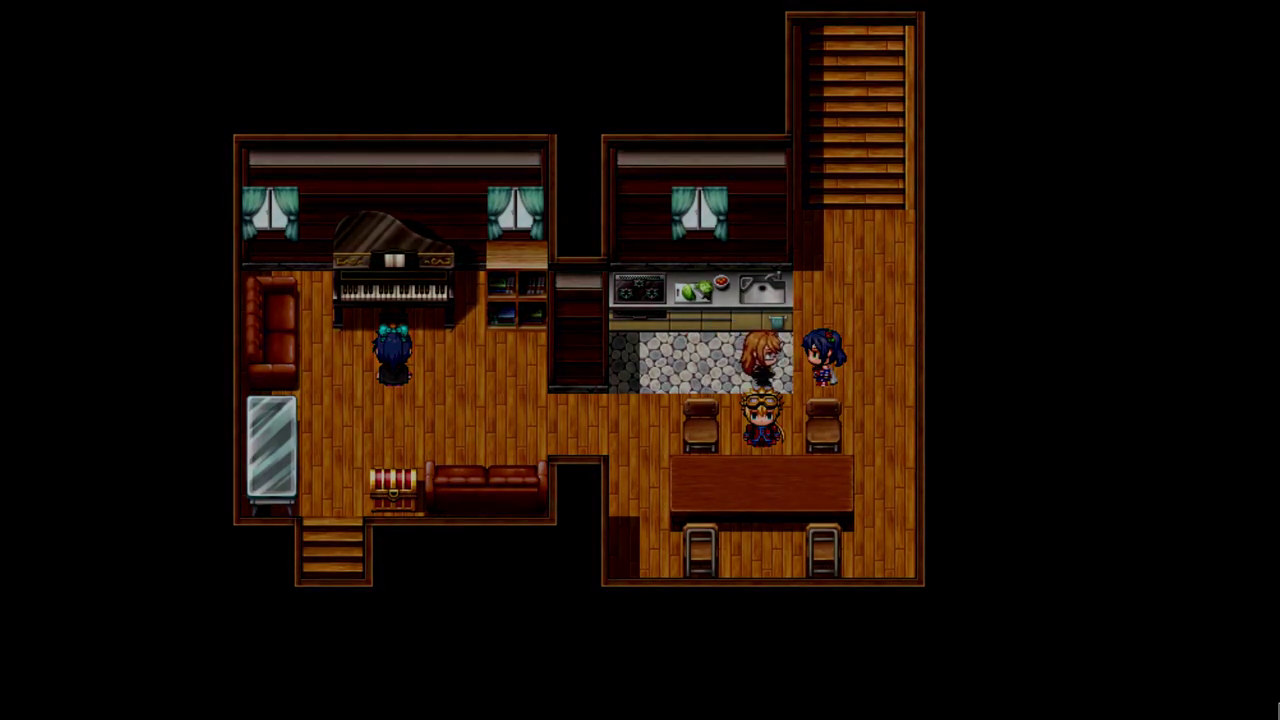
key(Return)
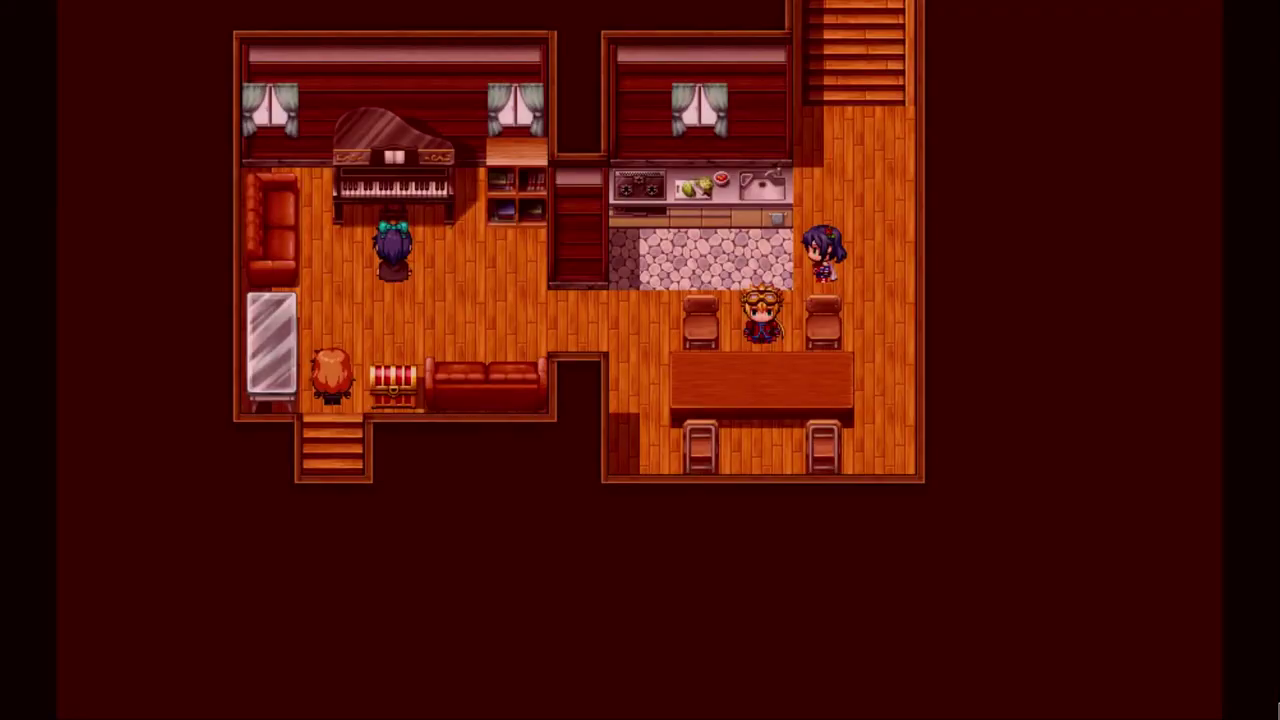
- Walk the player around the living room to check the screen tint during the playtest
key(Up)
key(Down)
key(Up)
key(Right)
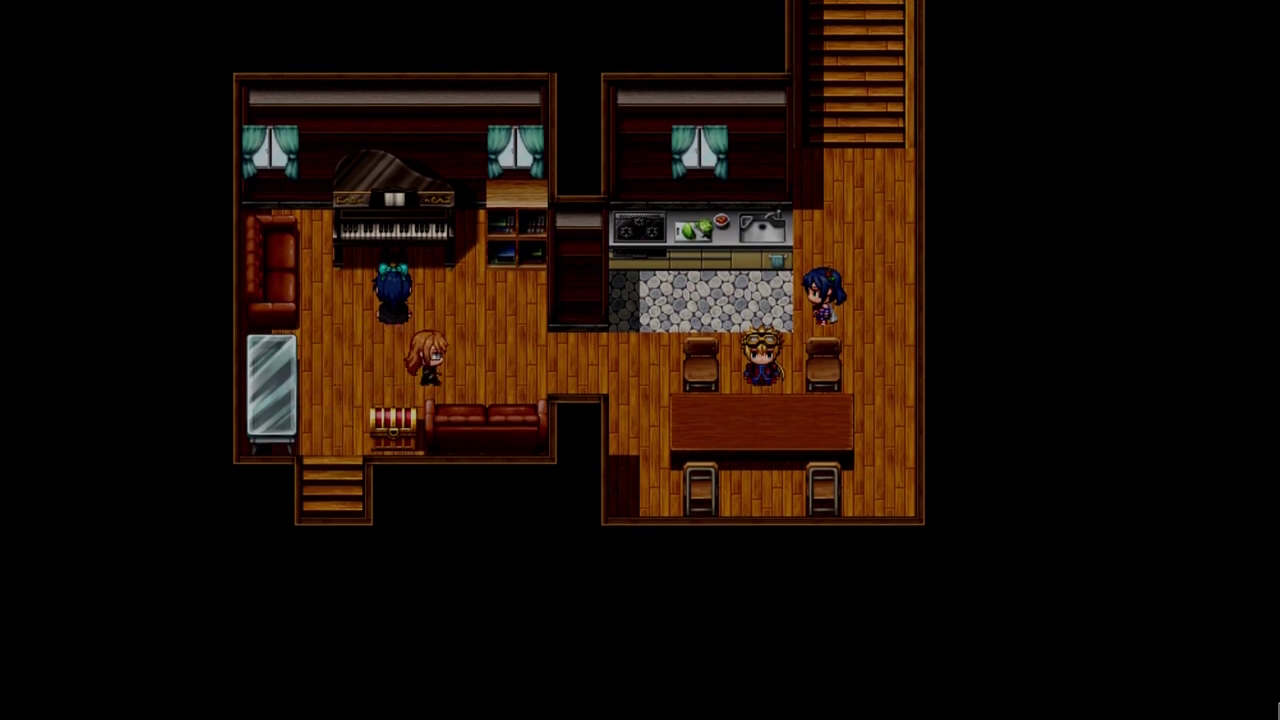
key(Down)
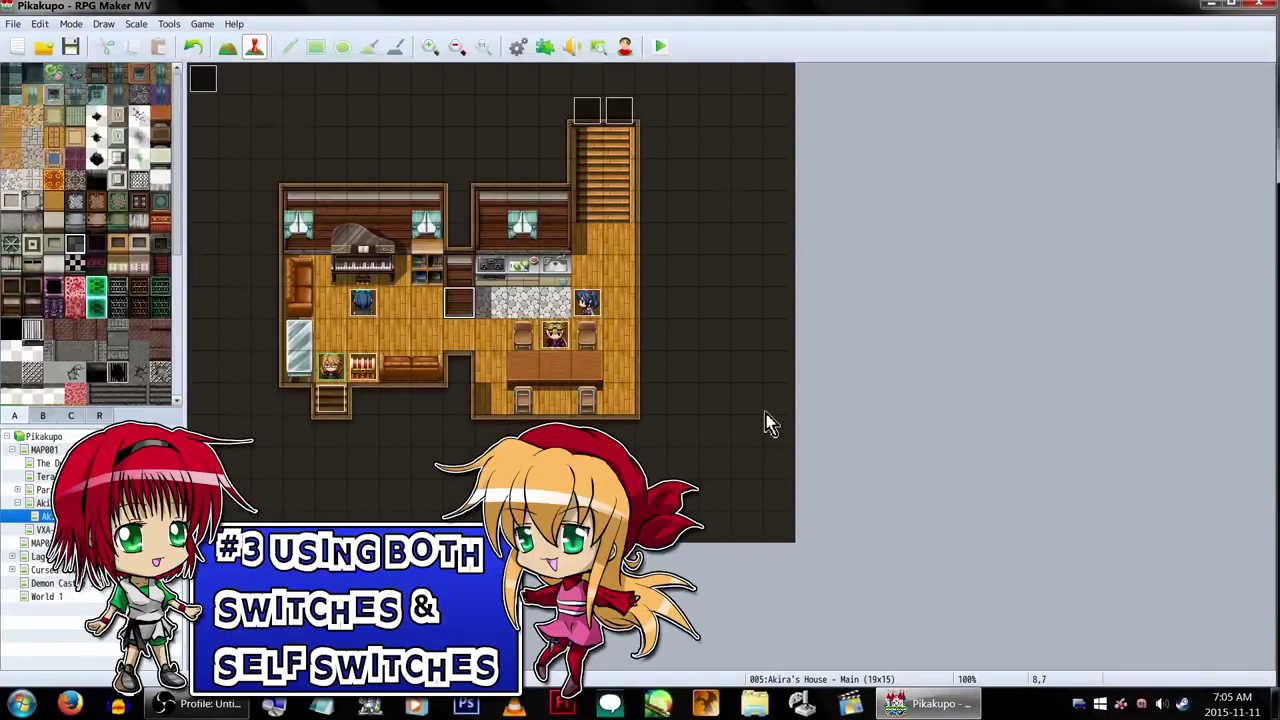
- Give the blank event on the wall between the rooms a !Switch2 lever image, Same as characters priority and Direction Fix
double_click(460, 308)
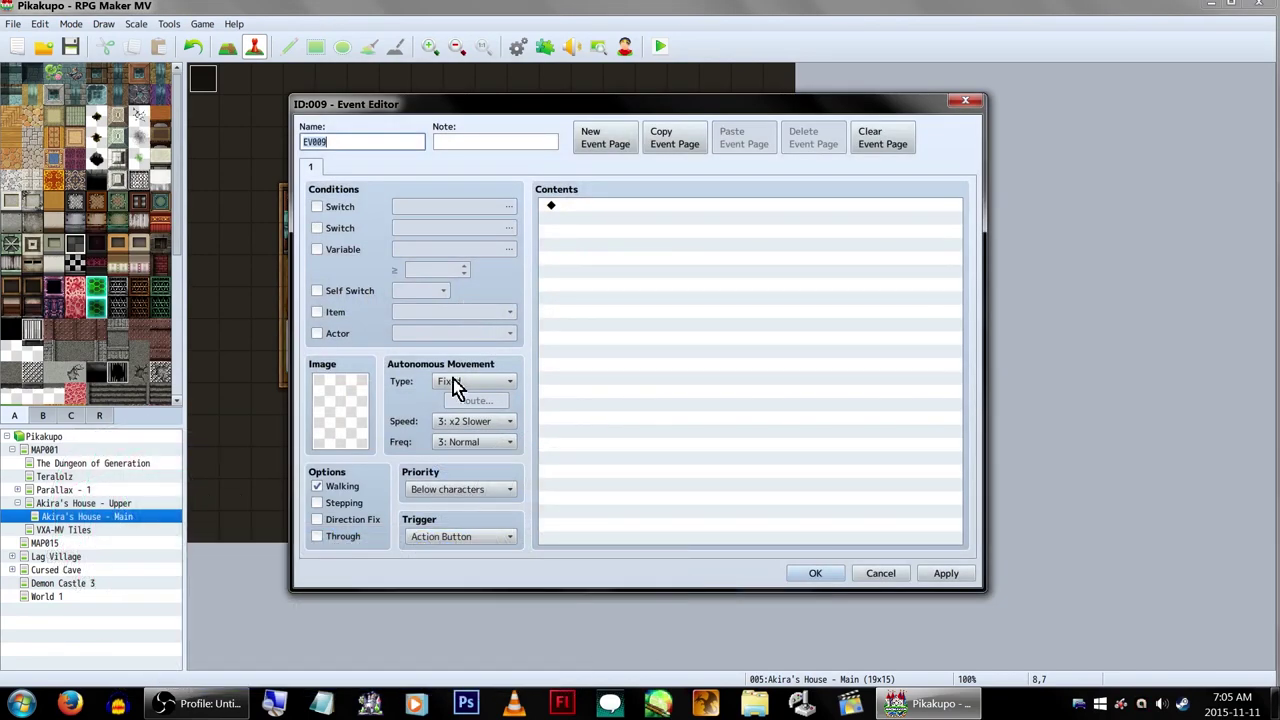
double_click(360, 410)
scroll(510, 414, down, 1)
click(476, 374)
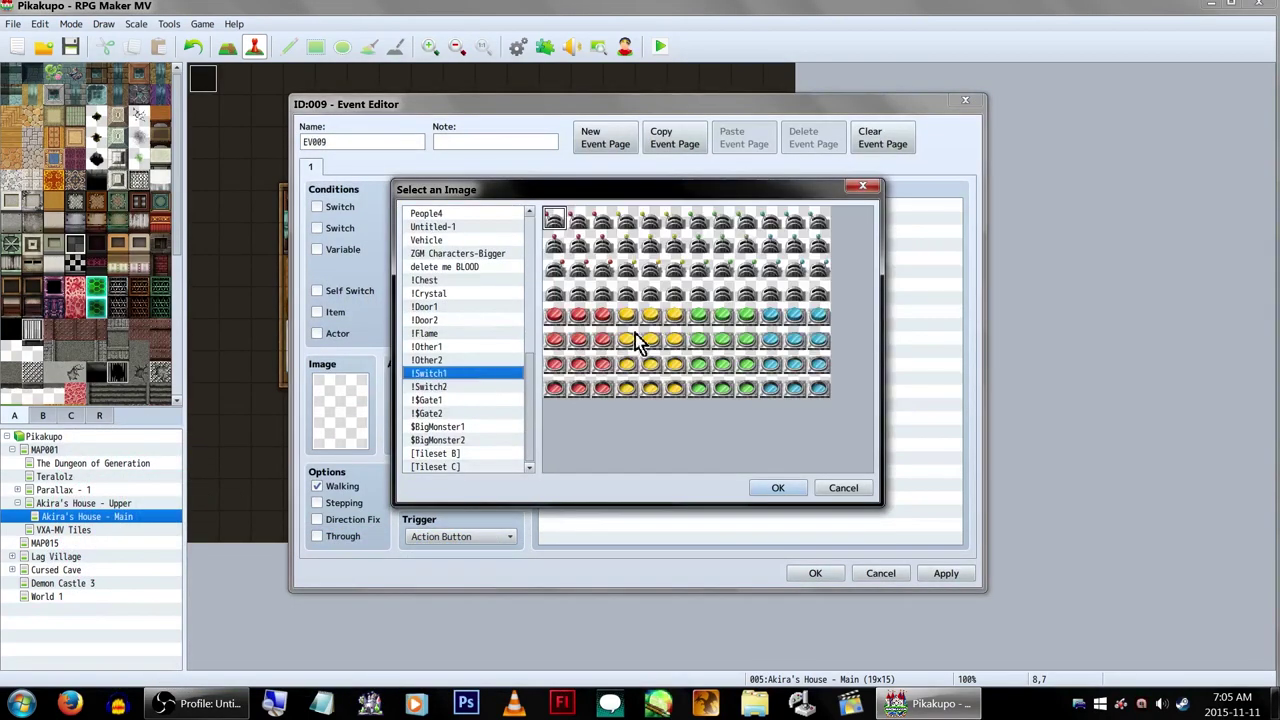
click(430, 386)
double_click(656, 300)
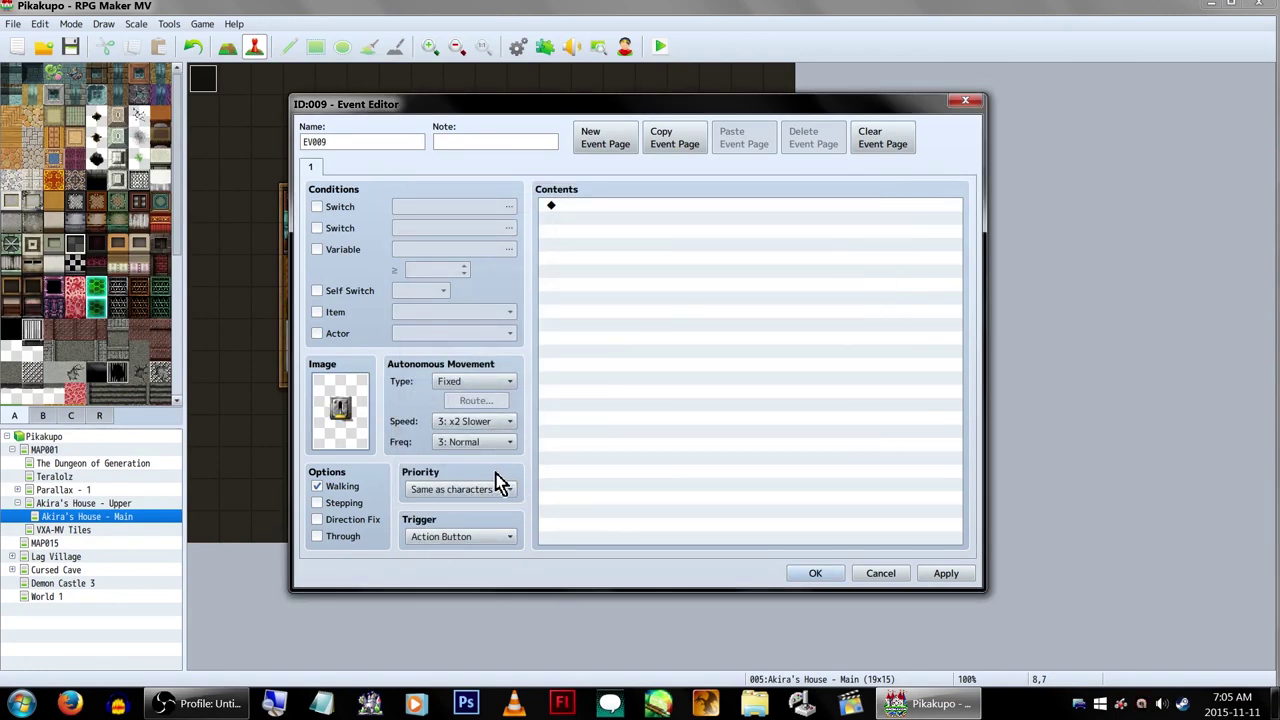
click(354, 524)
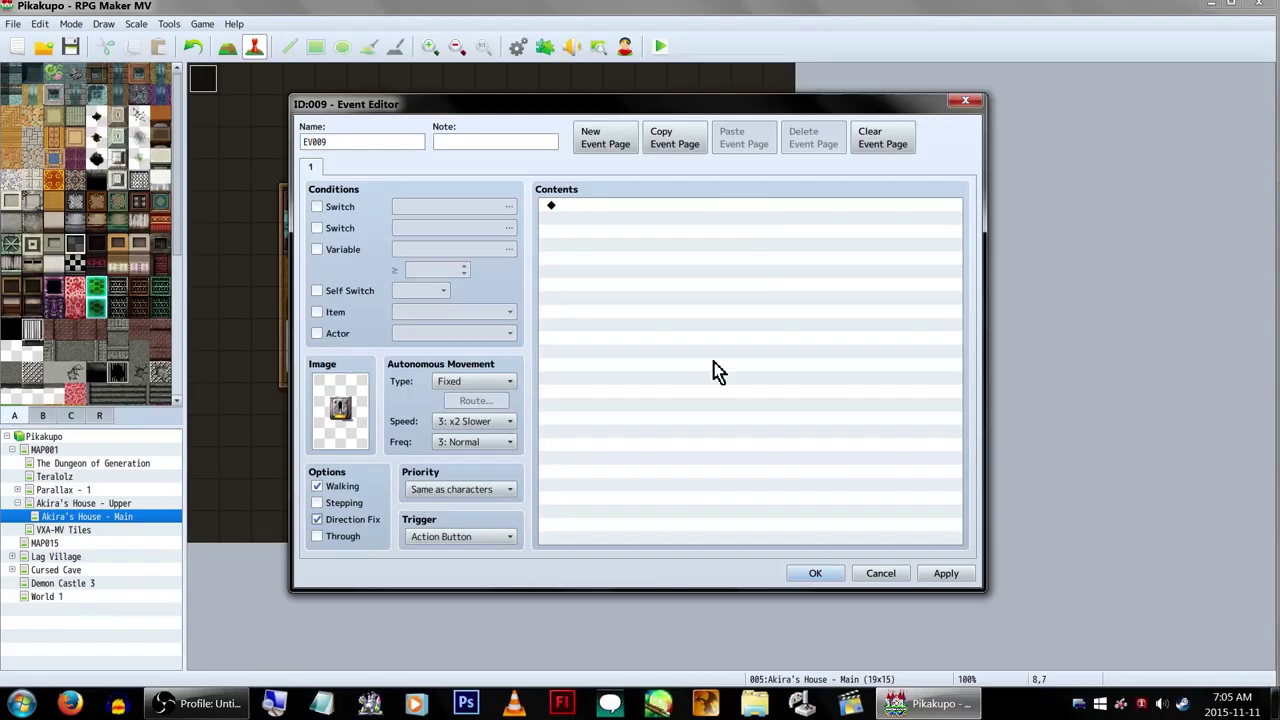
- Add a conditional branch to the lever event that checks whether switch 0003, named "Can use the lever", is ON
double_click(651, 249)
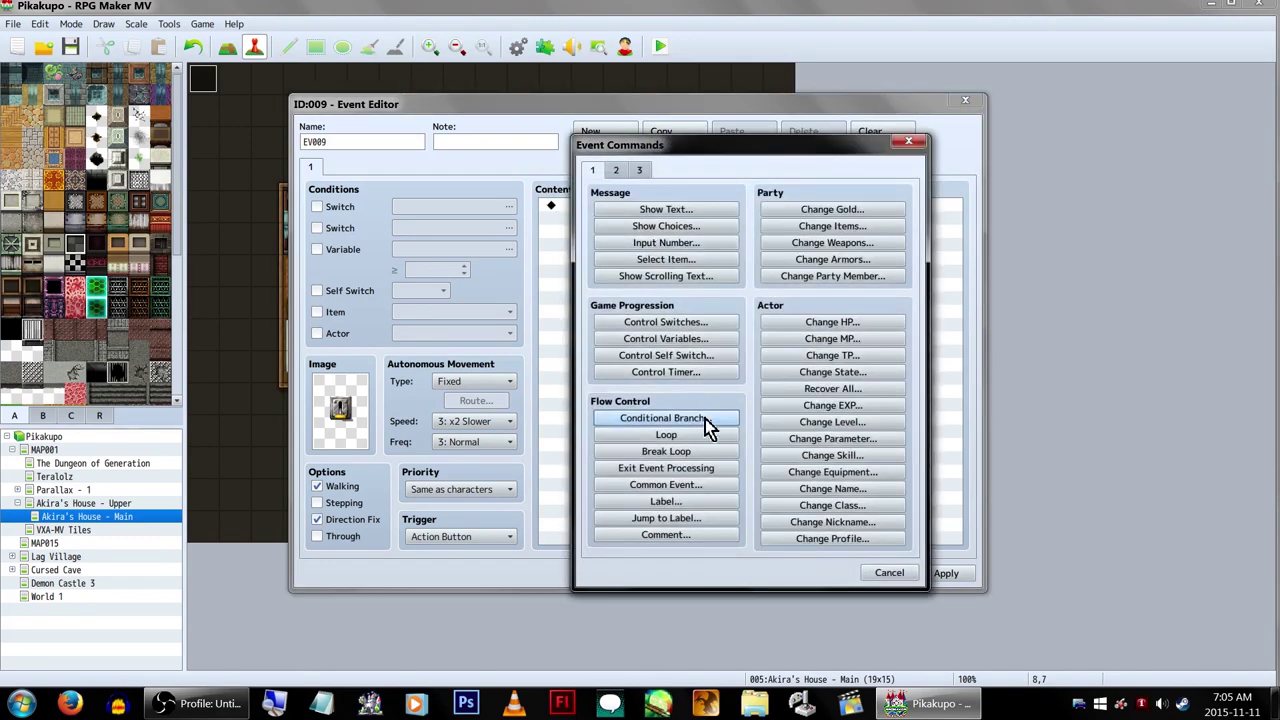
click(664, 418)
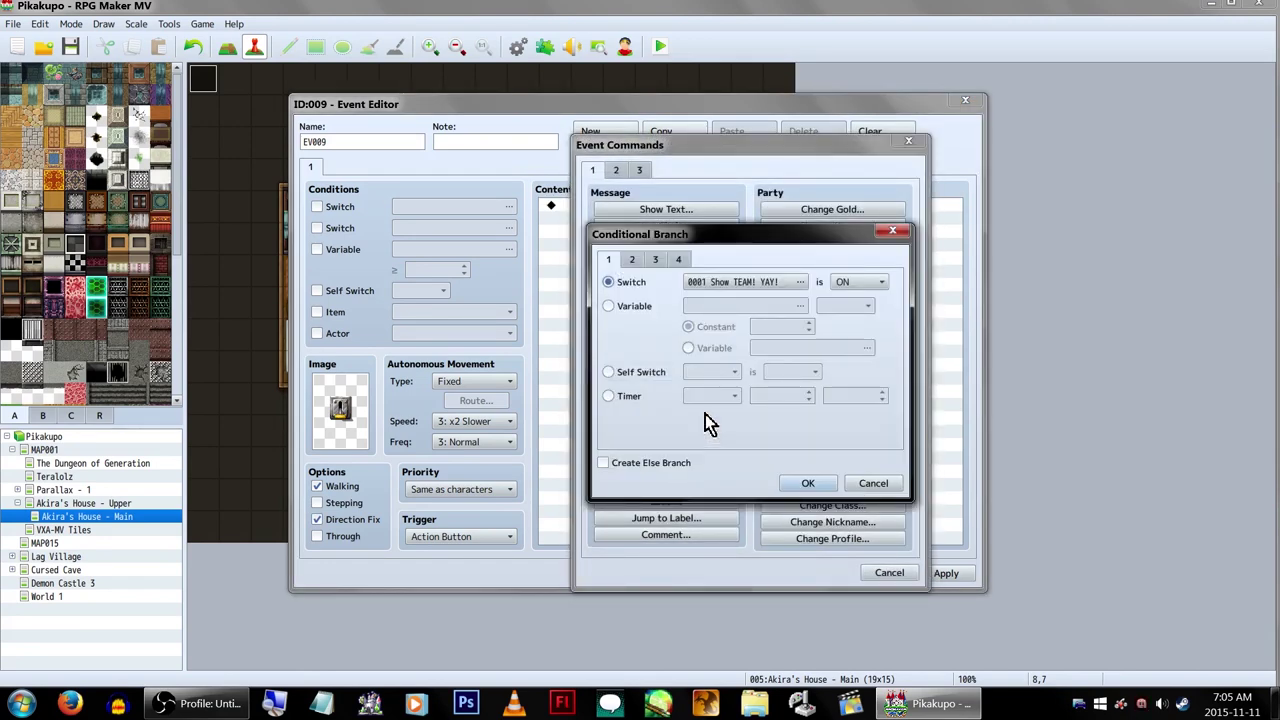
click(753, 283)
click(778, 248)
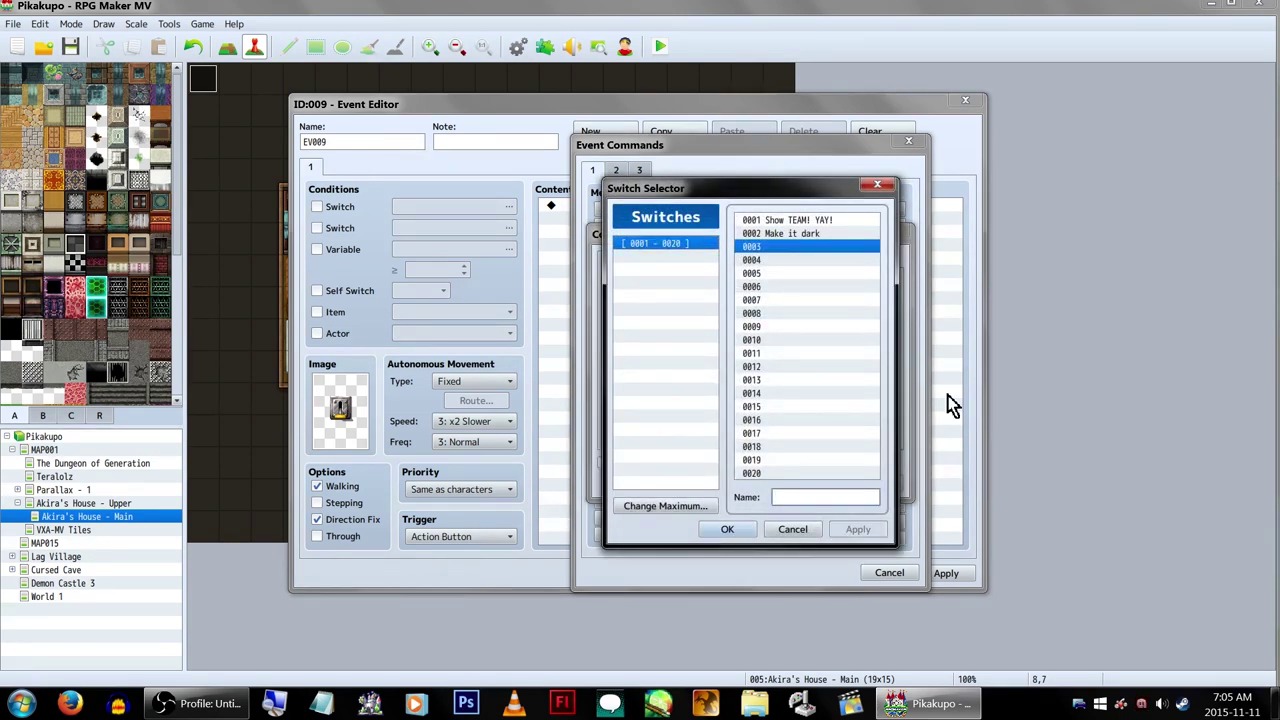
text(Can use the lever)
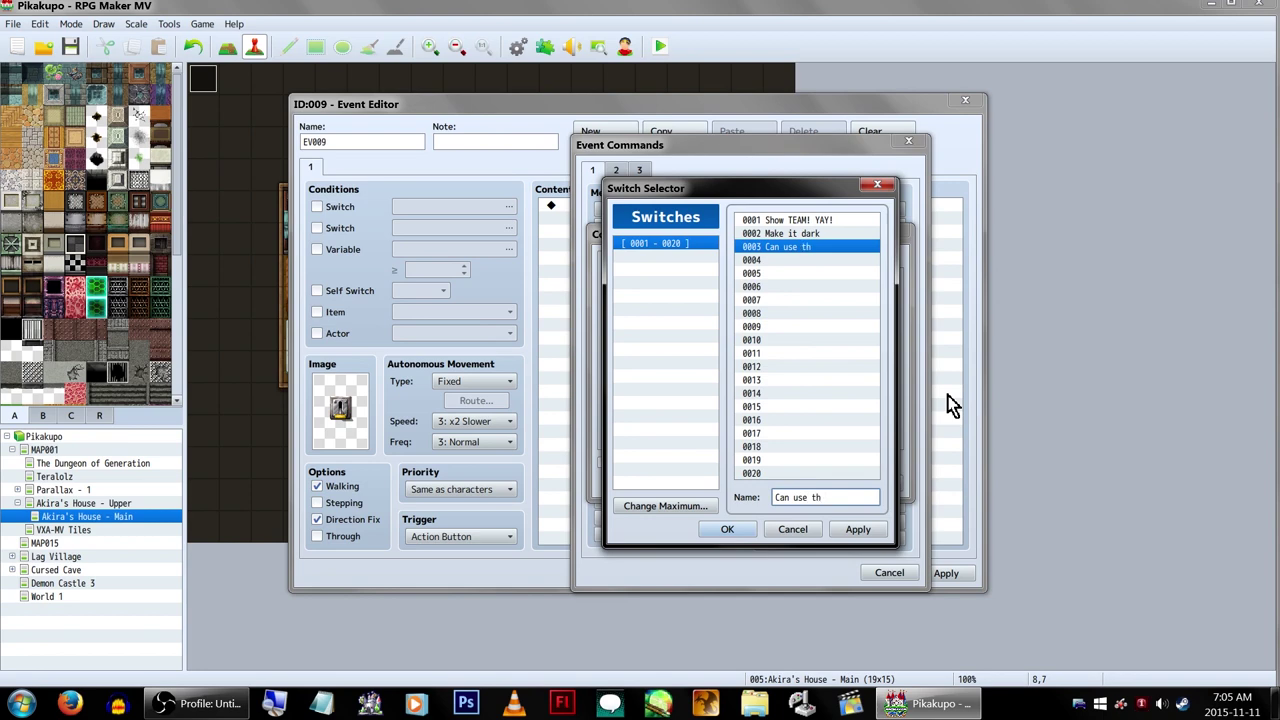
click(729, 531)
click(806, 483)
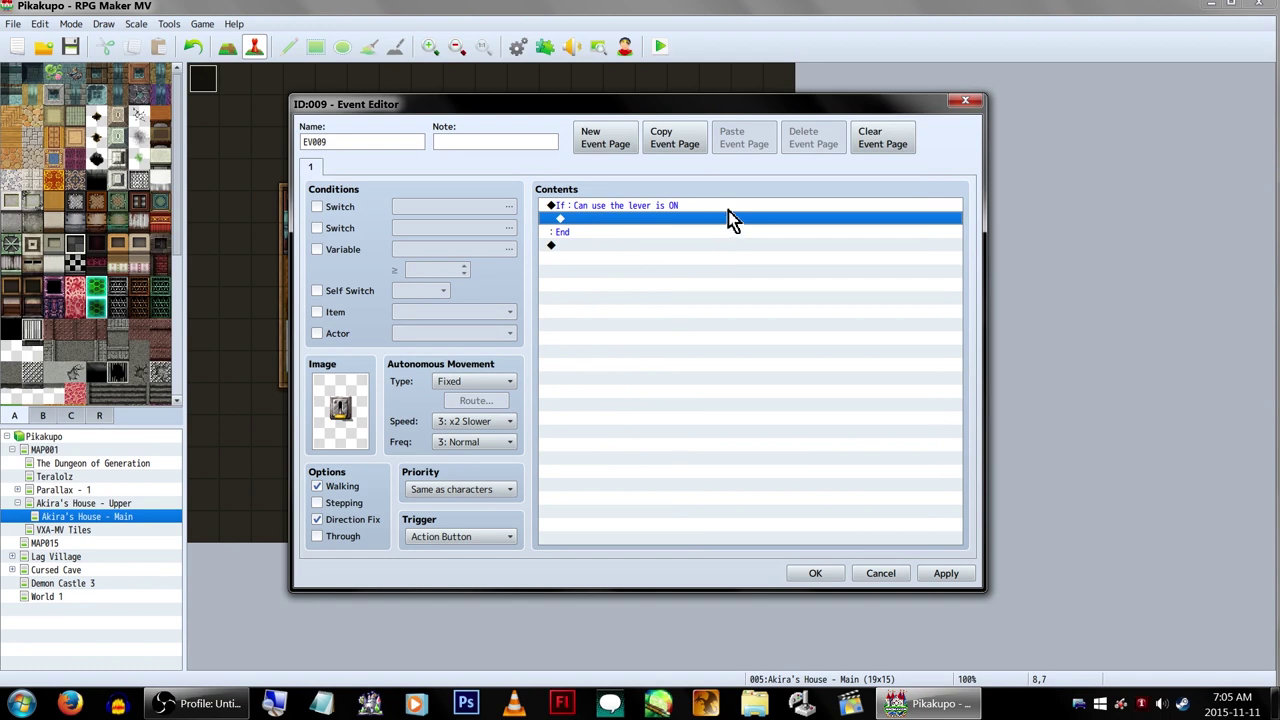
- Add an Else branch to the "Can use the lever" condition
right_click(728, 205)
click(754, 230)
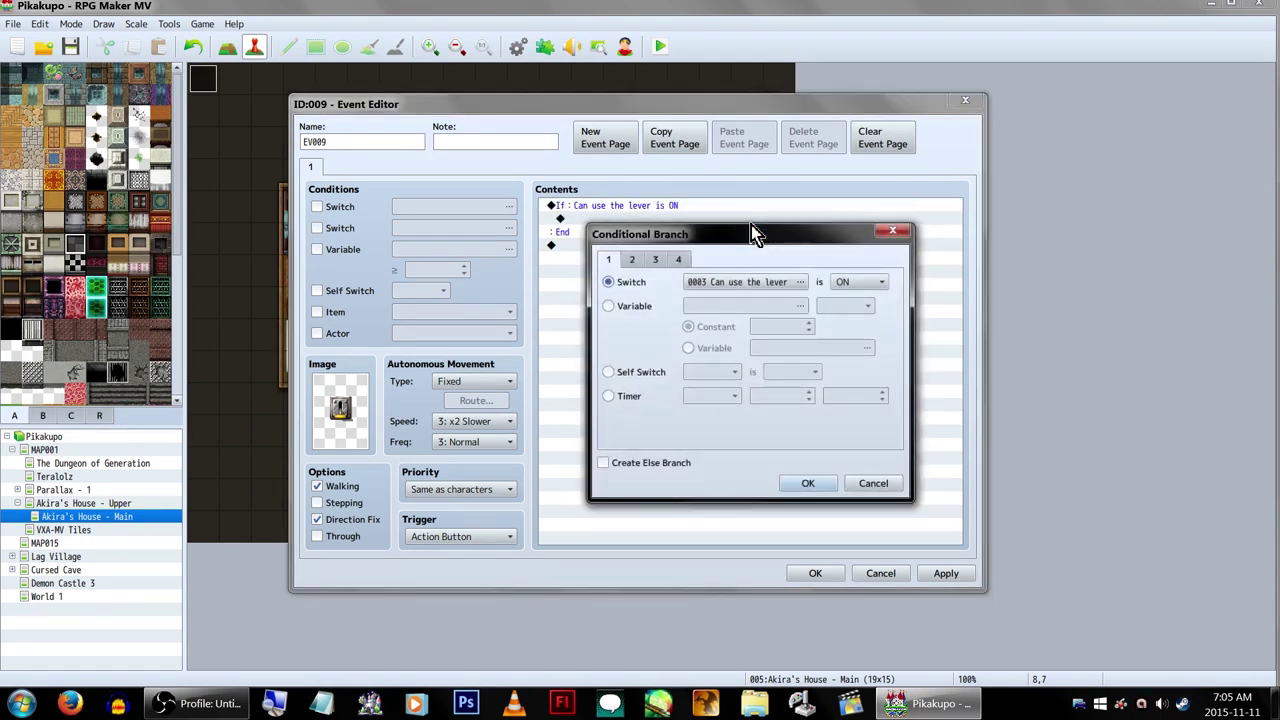
click(644, 464)
click(809, 484)
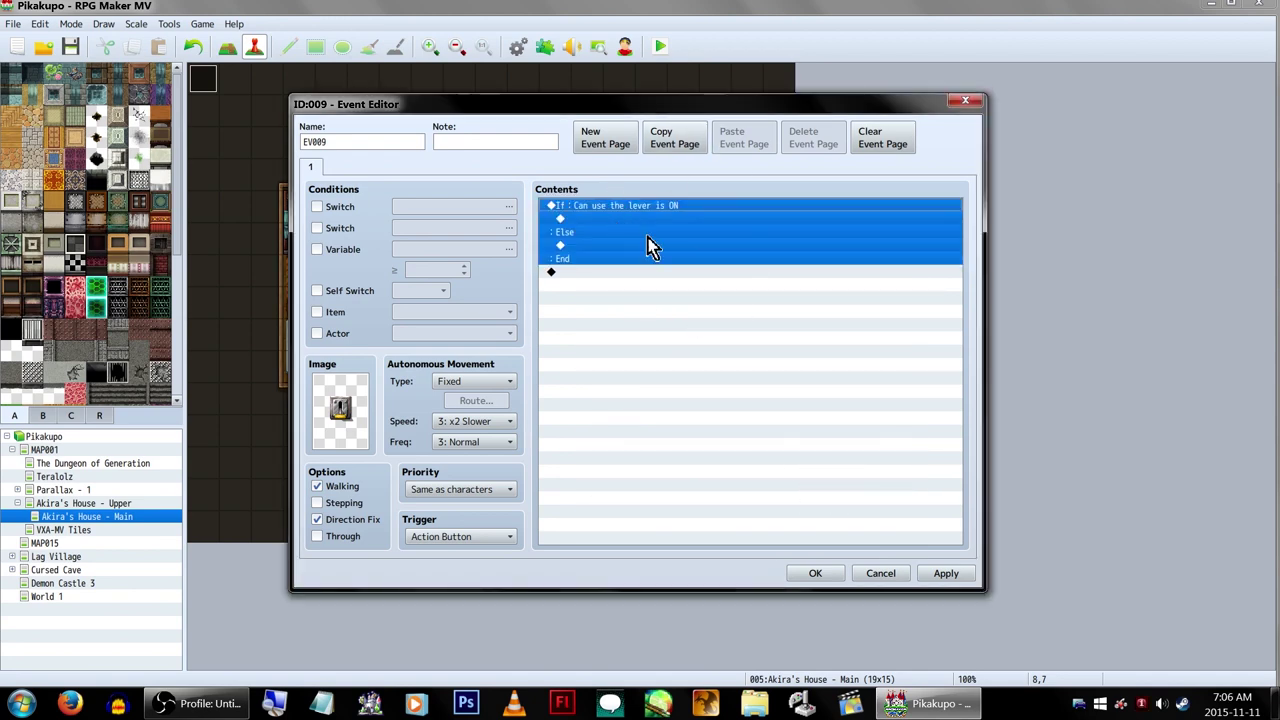
- Add a Dim, Middle text message under Else reading "(You do not have permission to use this lever!)"
click(620, 245)
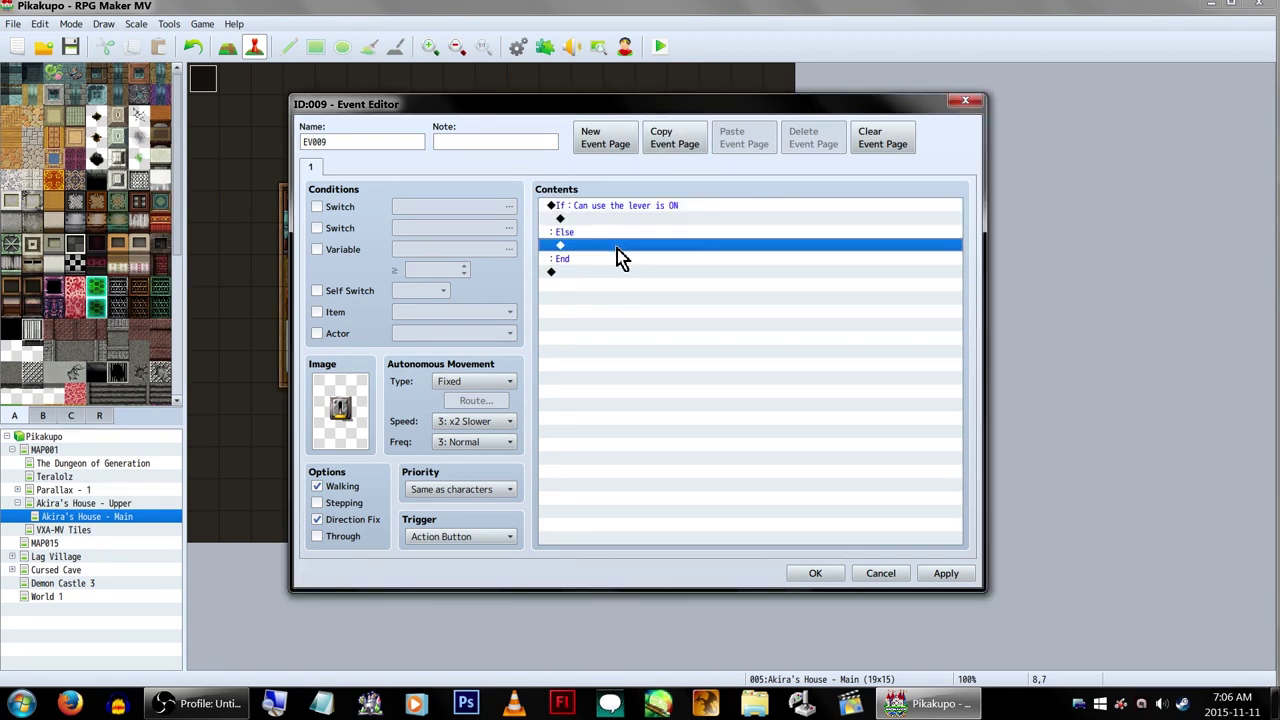
double_click(617, 249)
click(652, 209)
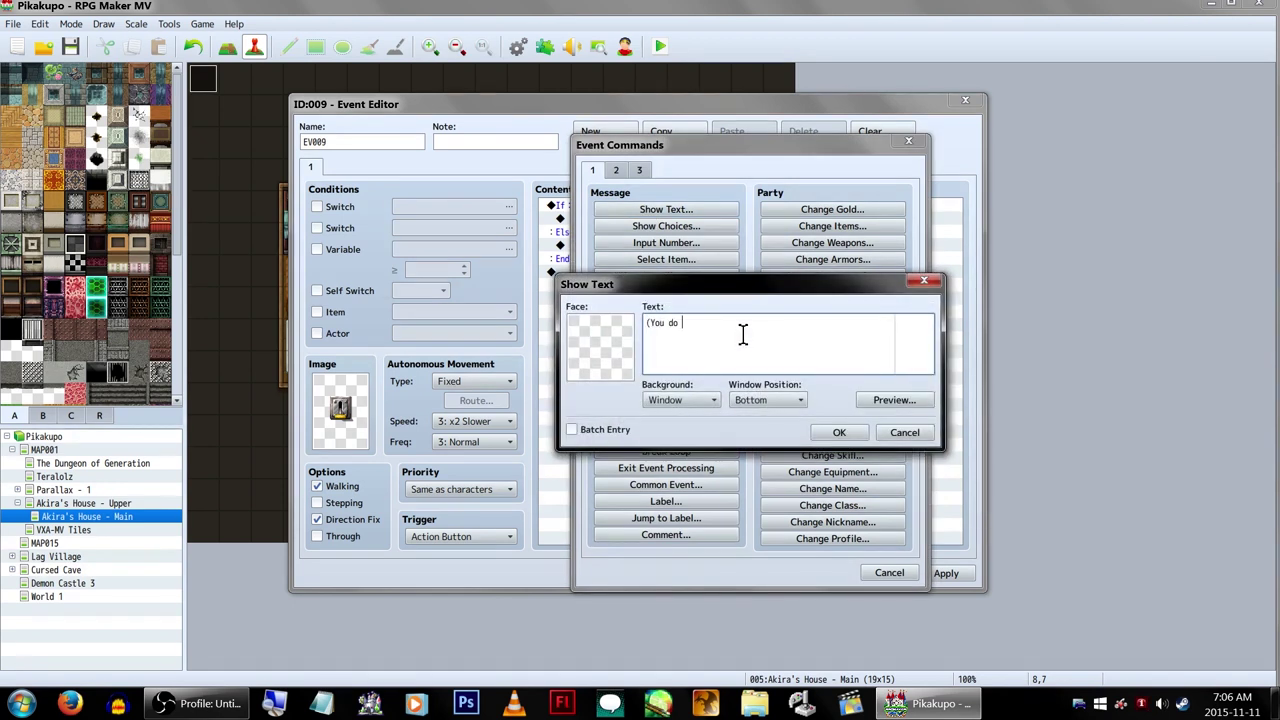
scroll(700, 400, down, 1)
scroll(799, 400, up, 2)
scroll(799, 400, down, 1)
click(830, 432)
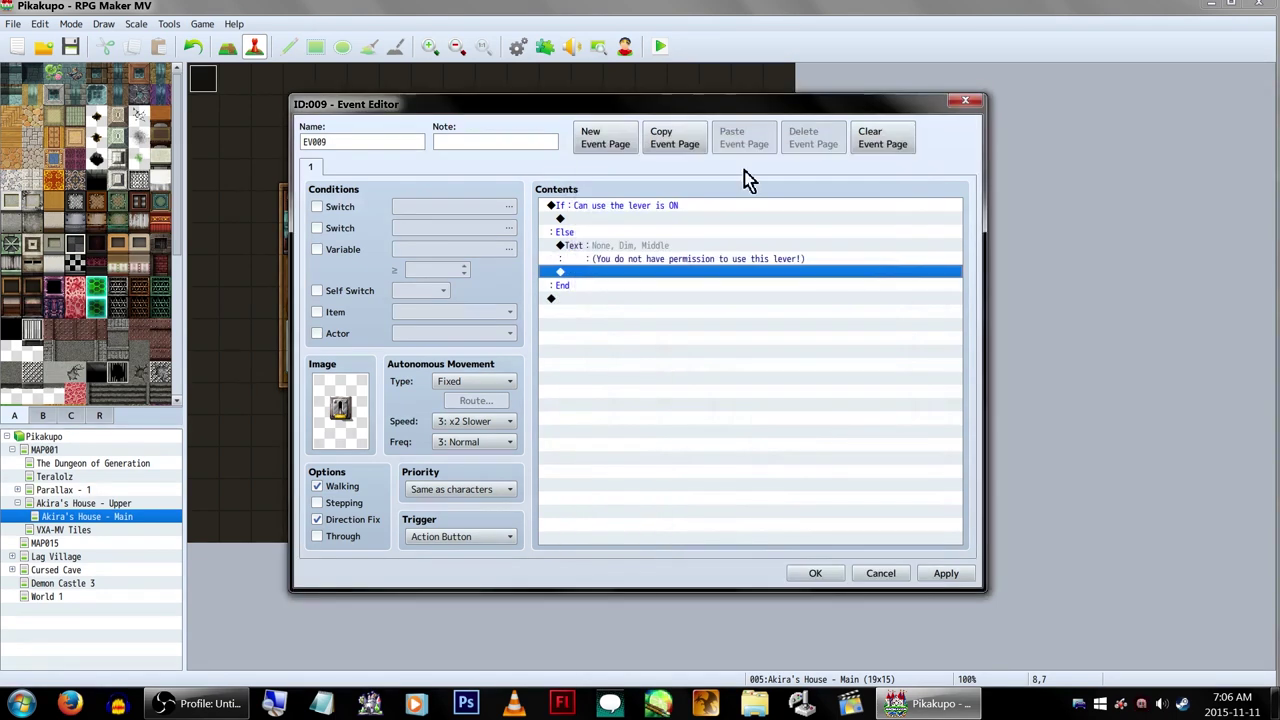
- Add a Dim, Middle message under the If condition reading "(You have permission to use this lever!" and "Mess with the lever?" on two lines
double_click(655, 219)
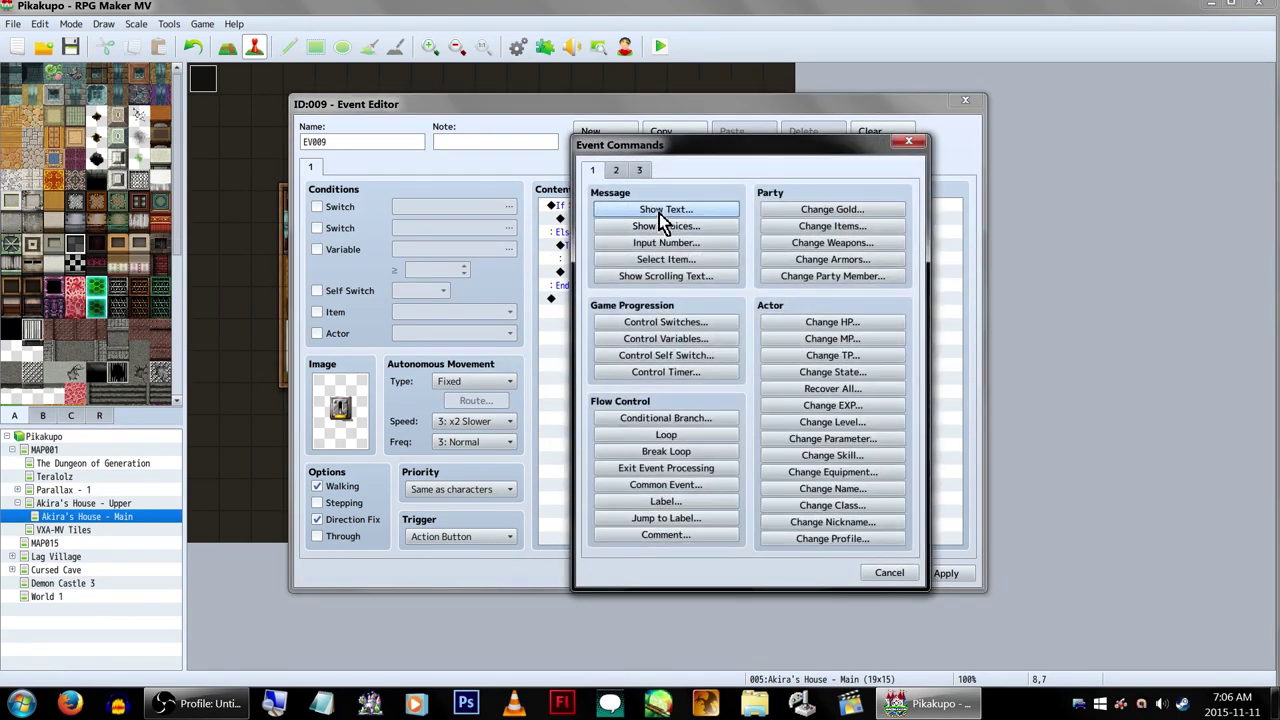
click(659, 210)
text((You have permission to use this lever!)
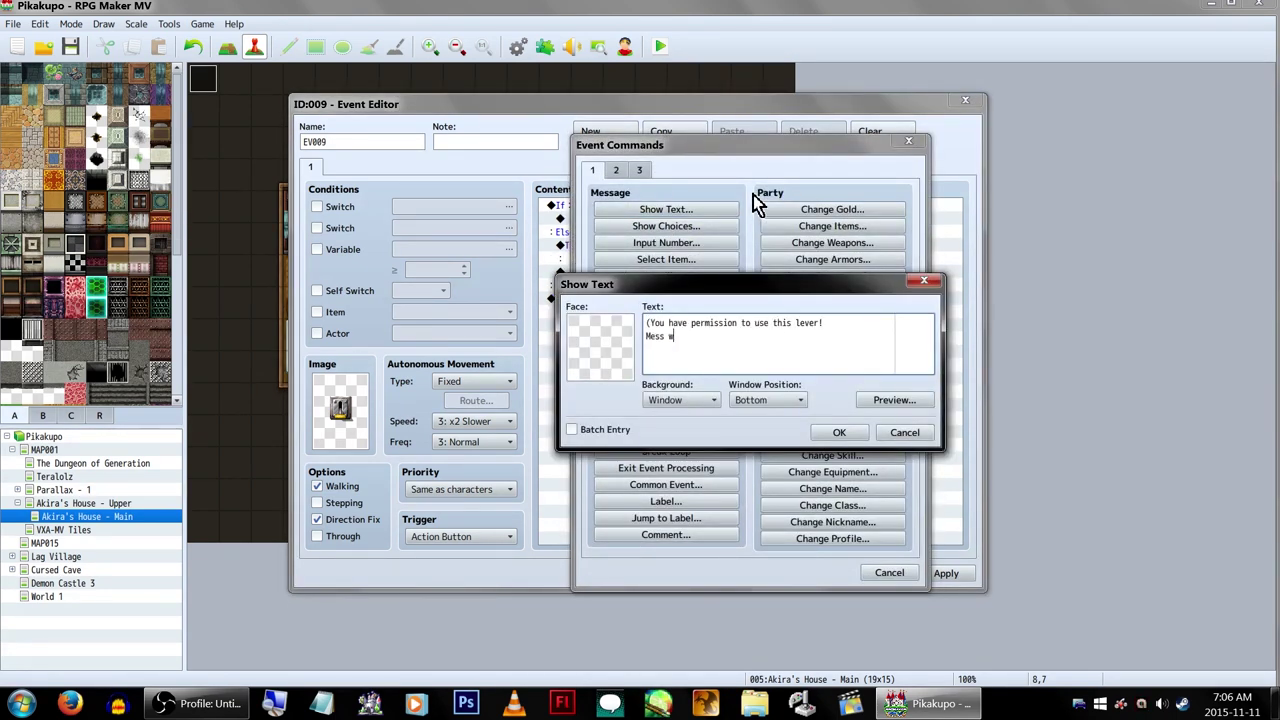
click(839, 432)
- Add a Show Choices command with Yes and No after the permission message
double_click(643, 272)
click(666, 226)
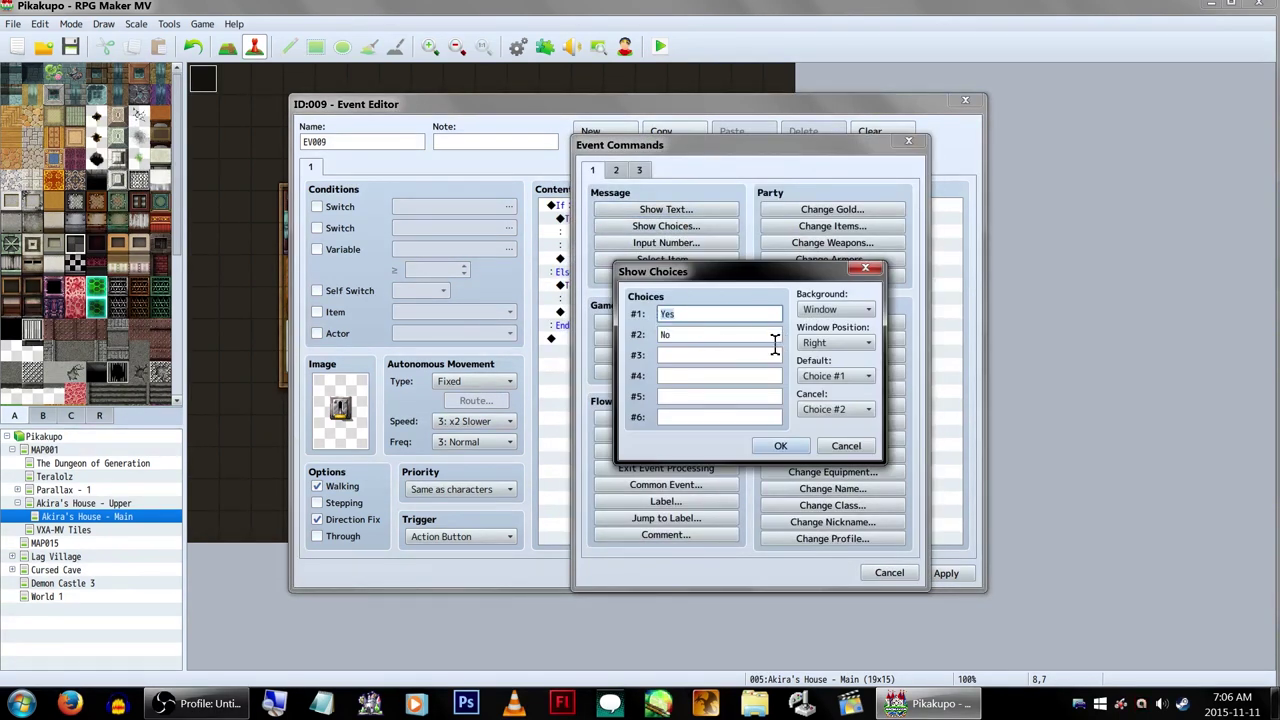
click(778, 447)
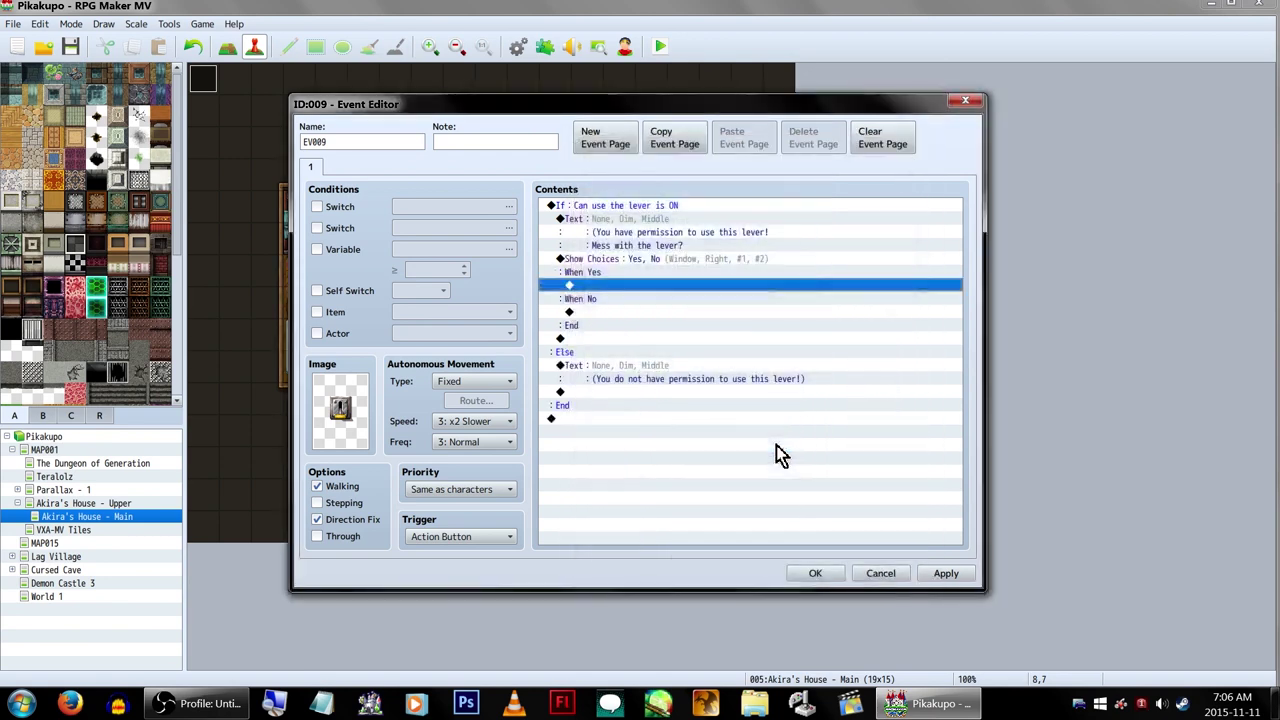
- Add a Tint Screen command of (153,153,170,0) lasting 1 frame under the Yes choice
click(648, 312)
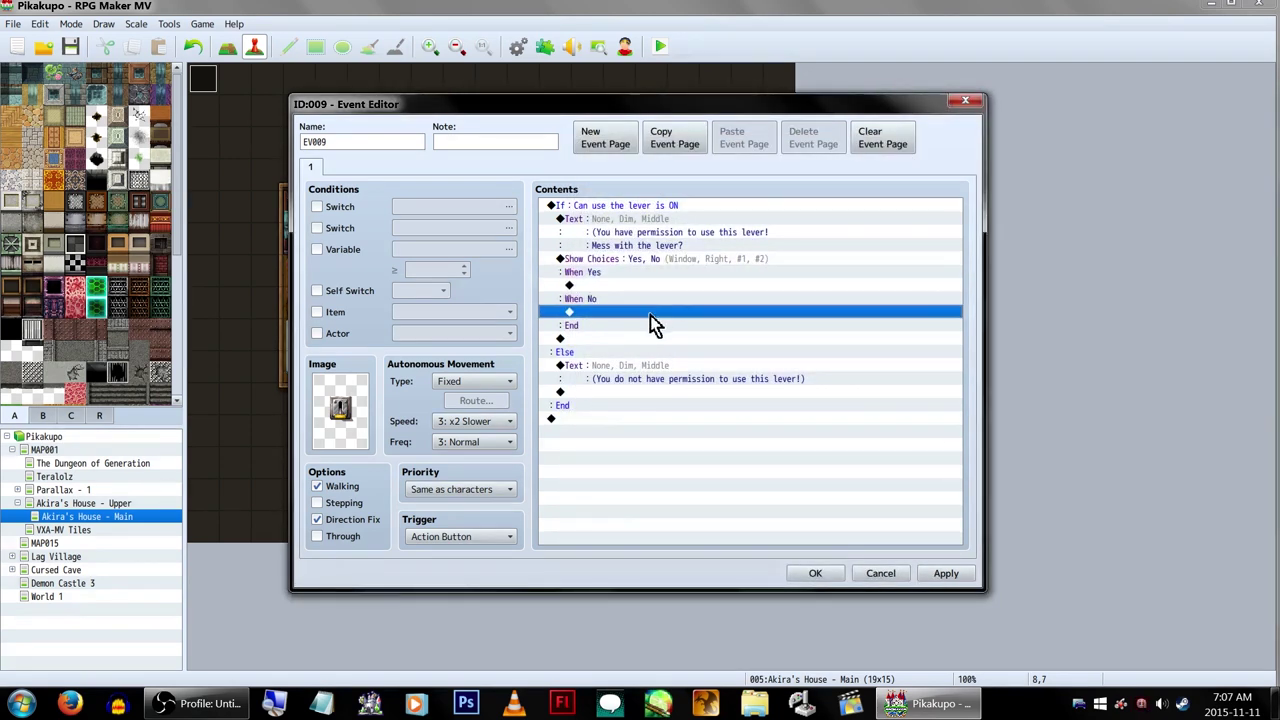
click(652, 287)
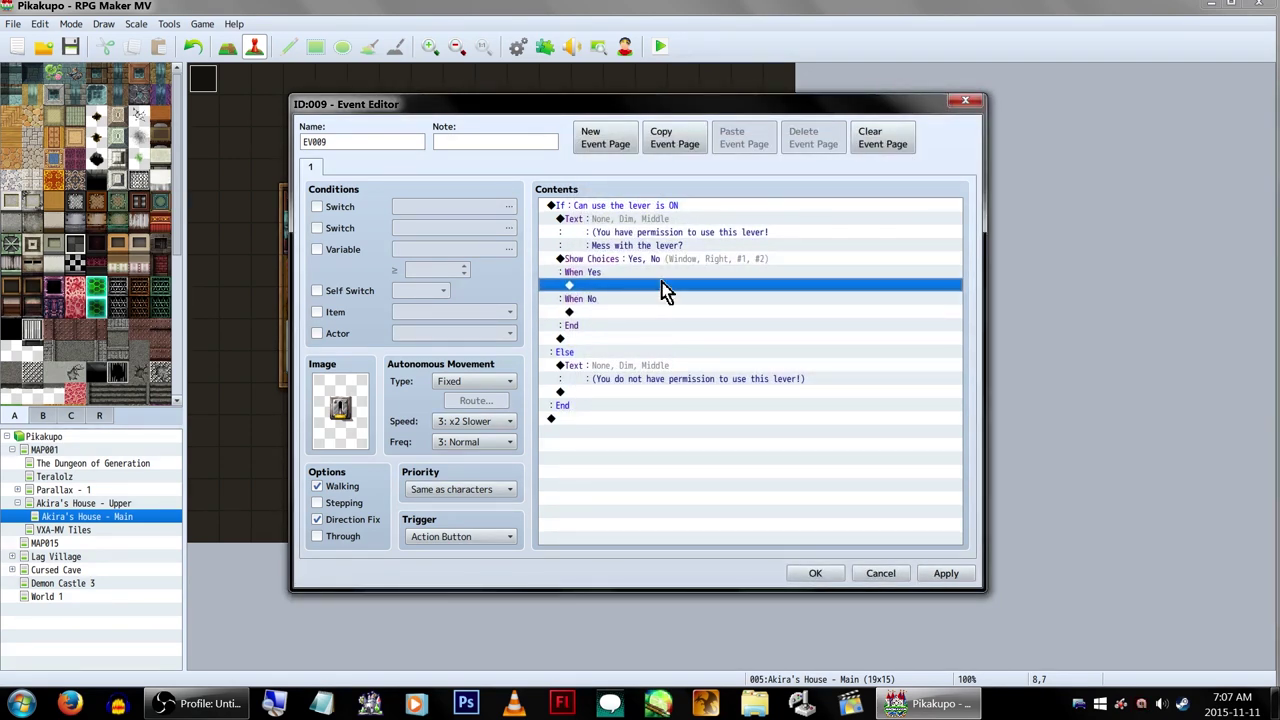
double_click(652, 287)
click(616, 171)
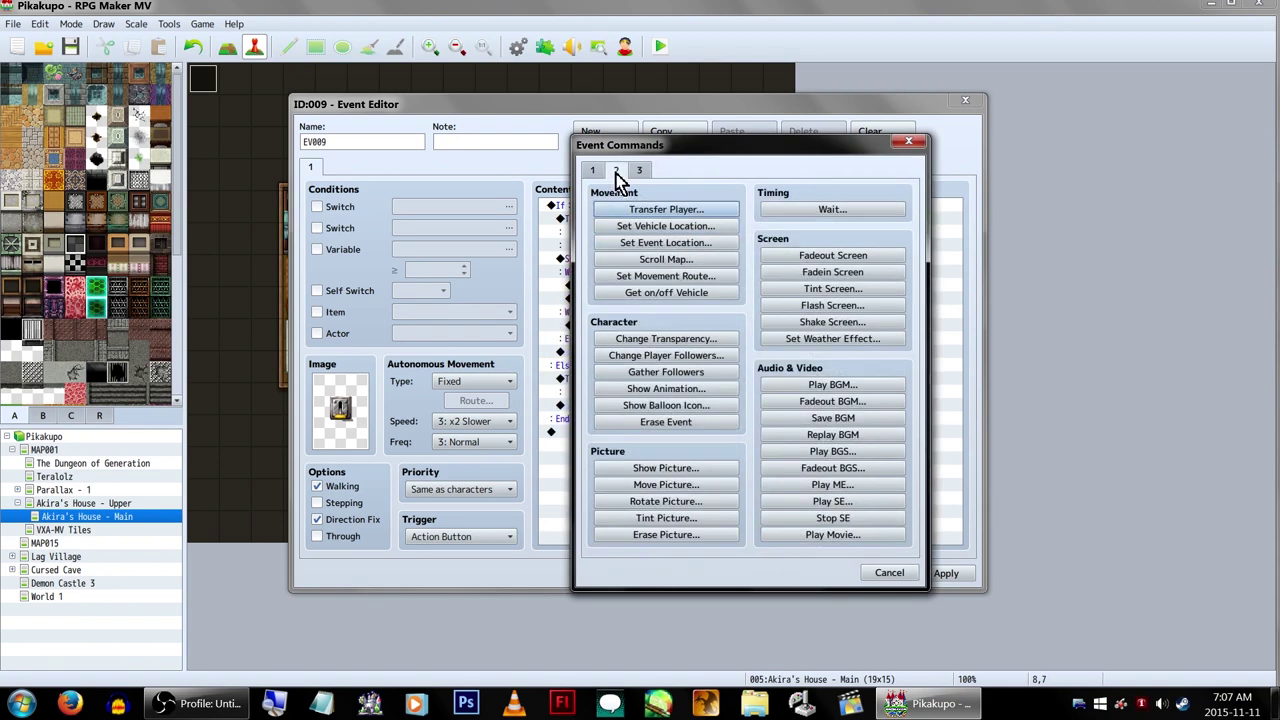
click(848, 290)
click(749, 338)
click(745, 316)
click(746, 297)
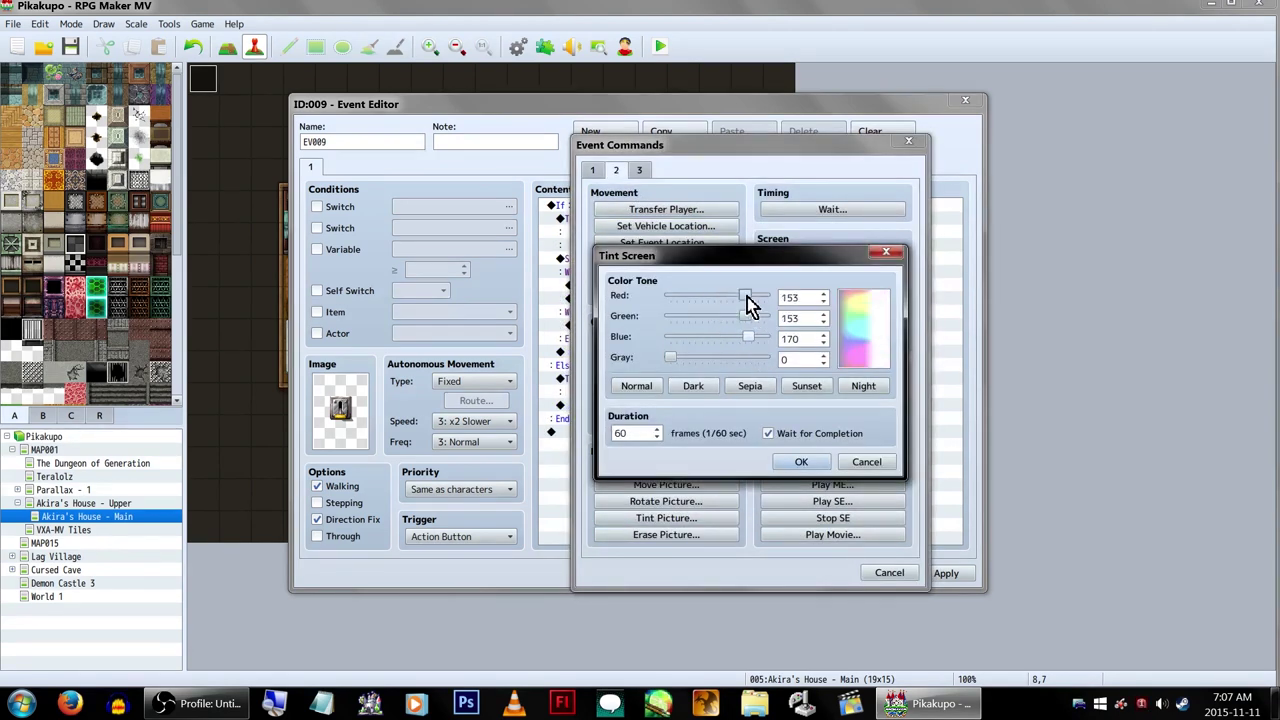
drag(649, 434, 543, 445)
text(0)
click(794, 443)
click(799, 461)
- Add a command turning self switch A ON after the tint in the Yes branch
right_click(664, 305)
click(648, 303)
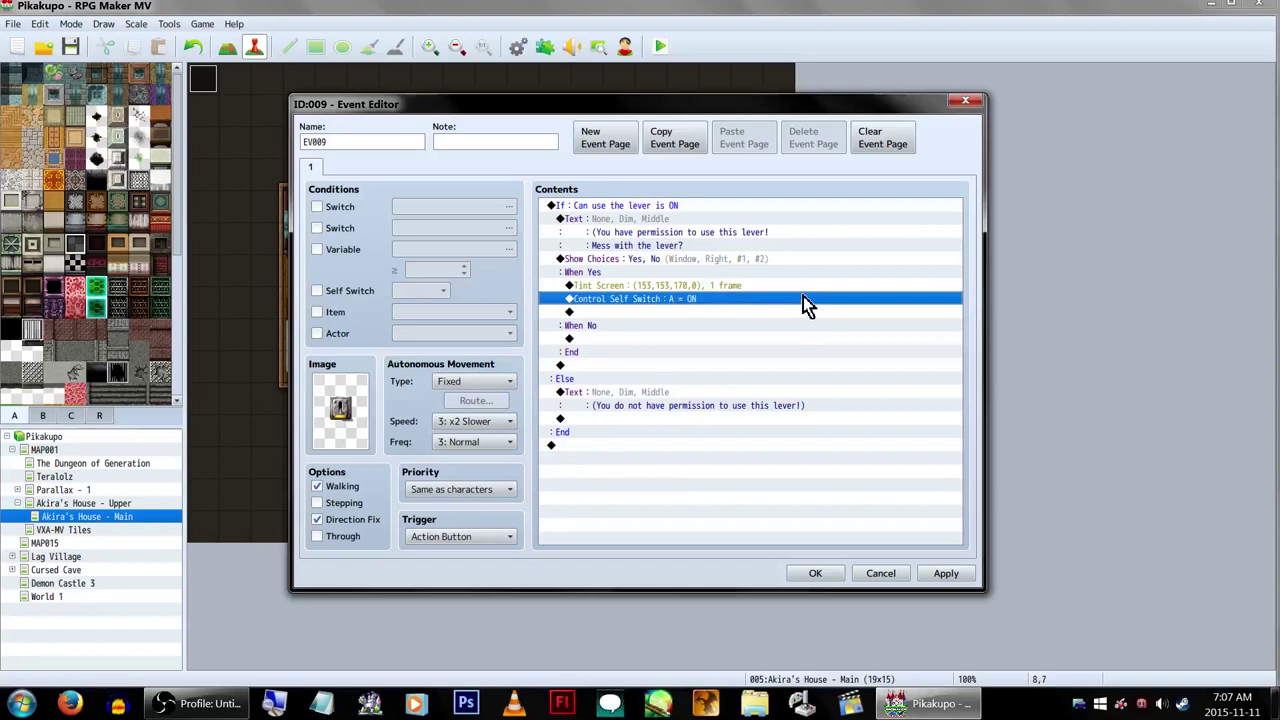
- Duplicate the event page and make Self Switch A the condition of the second page
click(667, 140)
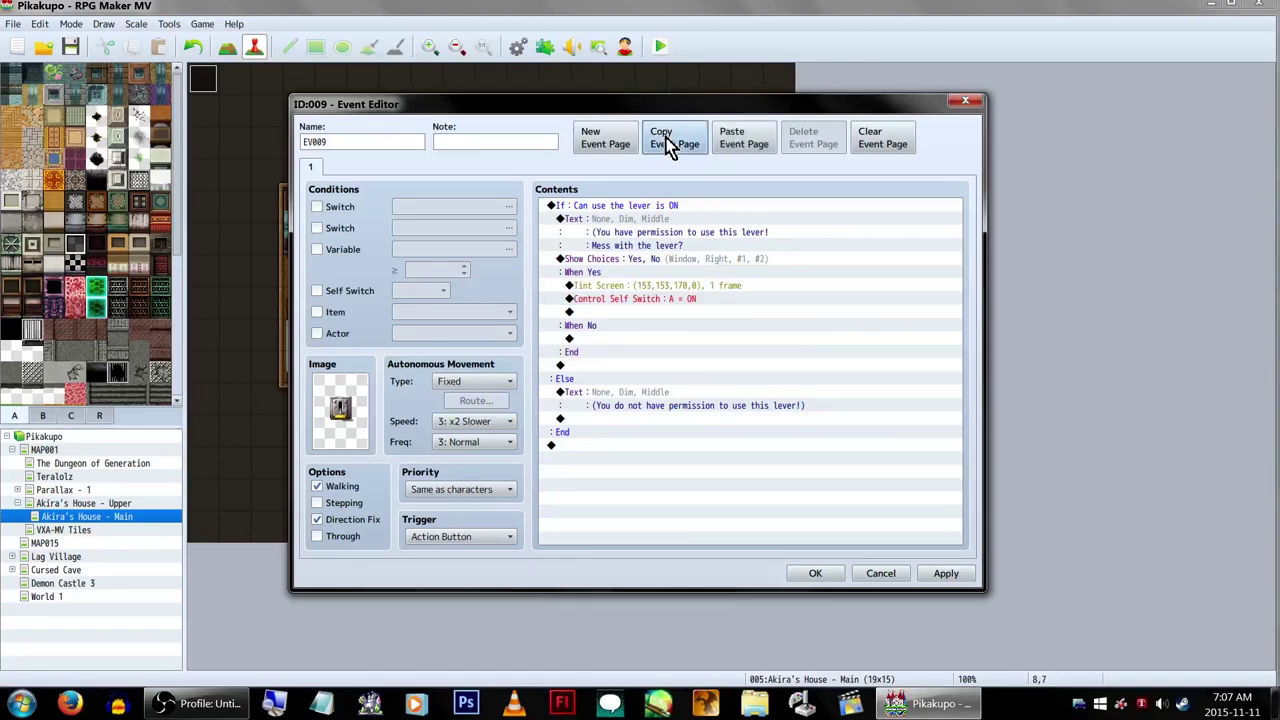
click(753, 138)
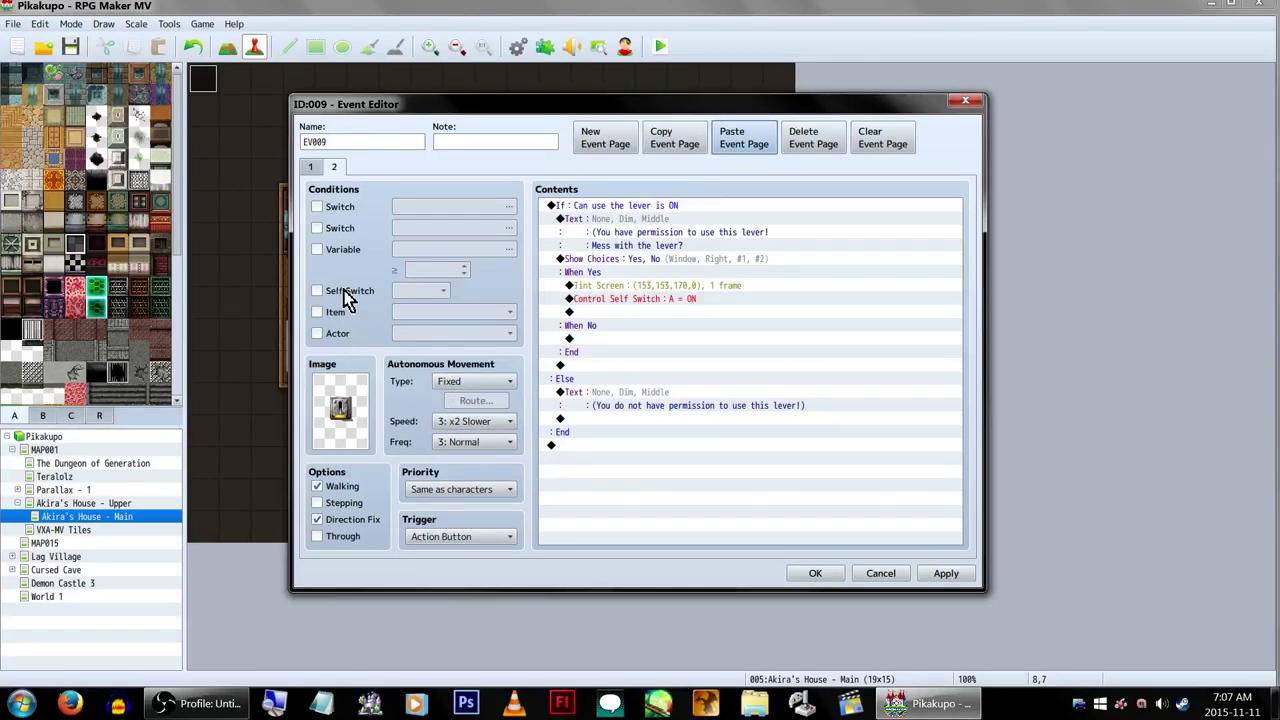
click(347, 299)
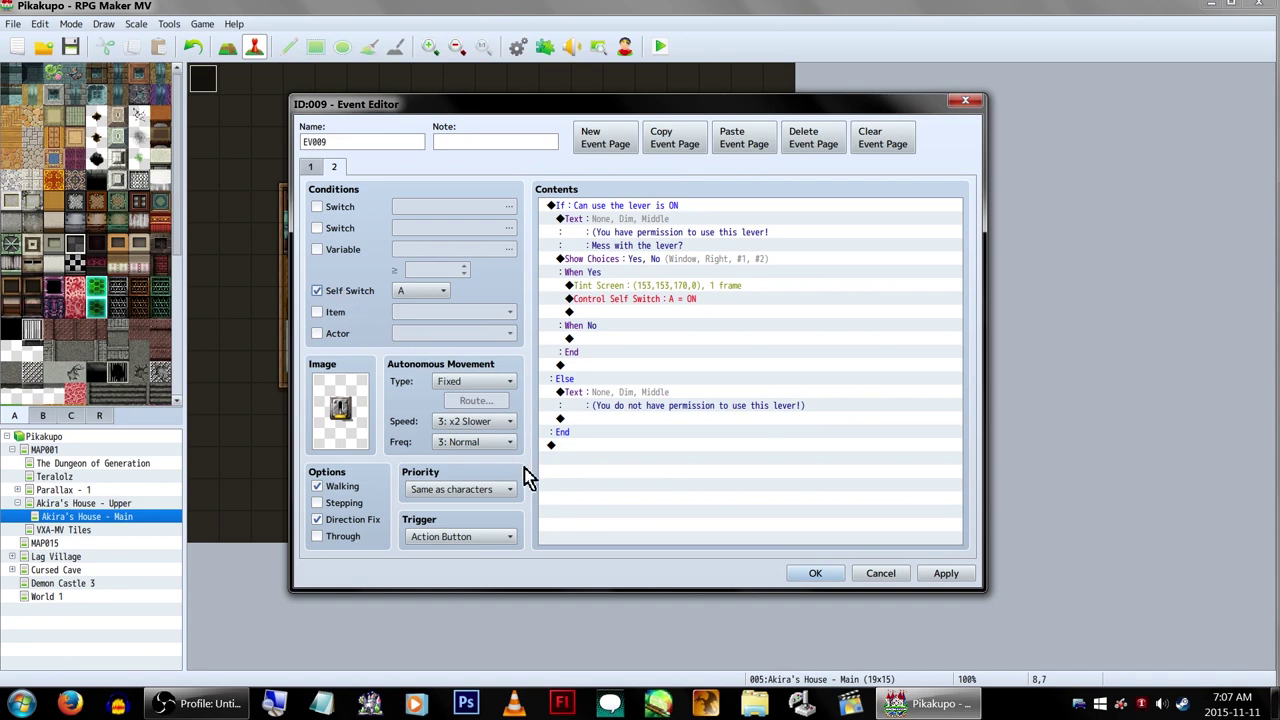
- Change the second page's image to the !Switch2 lever in its other position, from the same column of the sheet
double_click(343, 410)
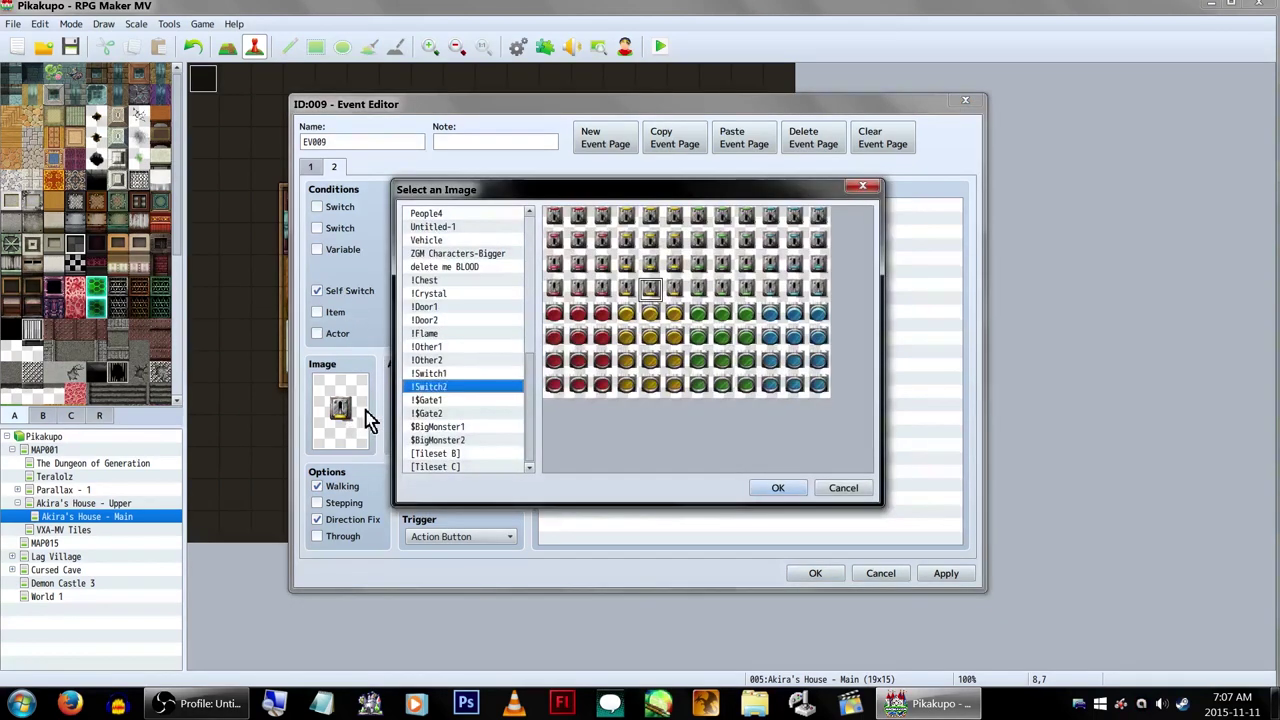
double_click(652, 226)
click(652, 492)
- Replace the second page's commands with a Dim, Middle message: "(Apparently, this specific lever makes the lights super bright ... for some reason!)"
click(693, 208)
key(Delete)
double_click(693, 207)
click(693, 209)
text((Apparently, this specific lever makes the lights super bright ... for some reason!))
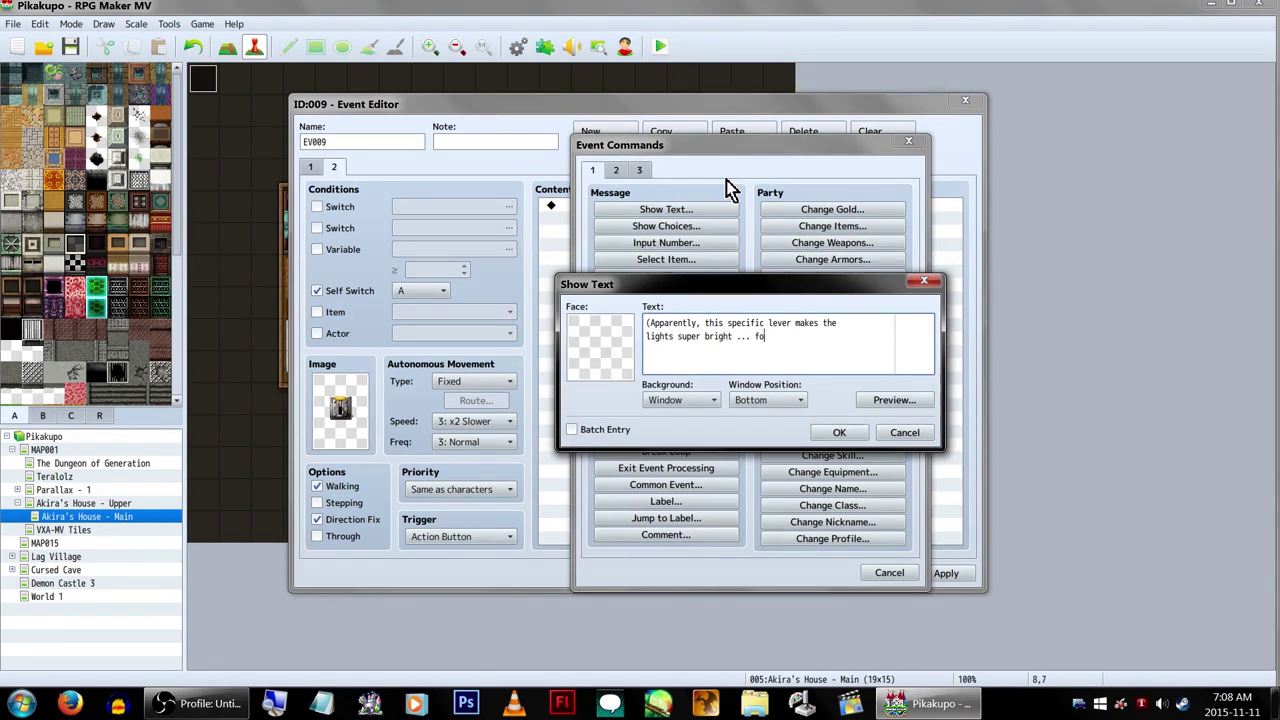
click(839, 432)
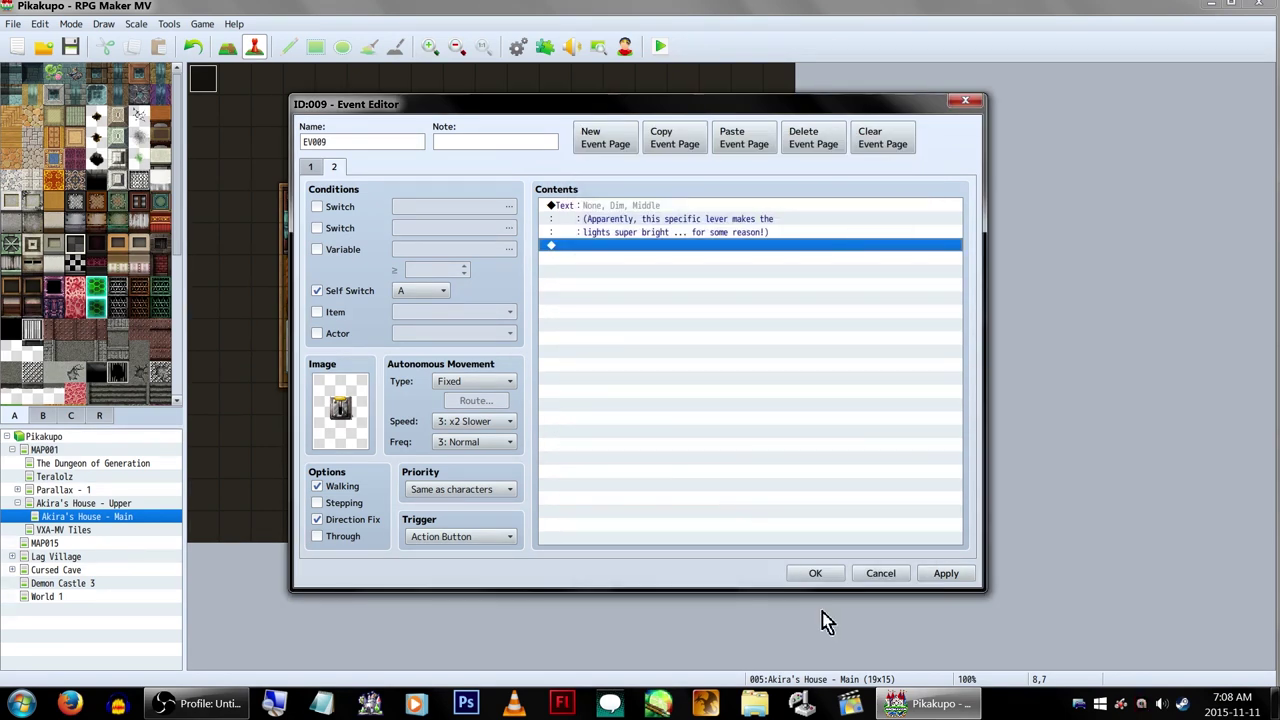
- Confirm the lever event and create a new event at tile 7,7 with the blue-haired girl in the pink beret as its image
click(815, 573)
double_click(390, 315)
double_click(340, 410)
click(452, 411)
double_click(723, 218)
- Add a Dim message with the matching GM Characters-1 face: "\c[13]Kachie\c[0] / Haaaaa? You wanna mess with that lever over there??? / ...Well, okay! I give you my permission!"
double_click(632, 268)
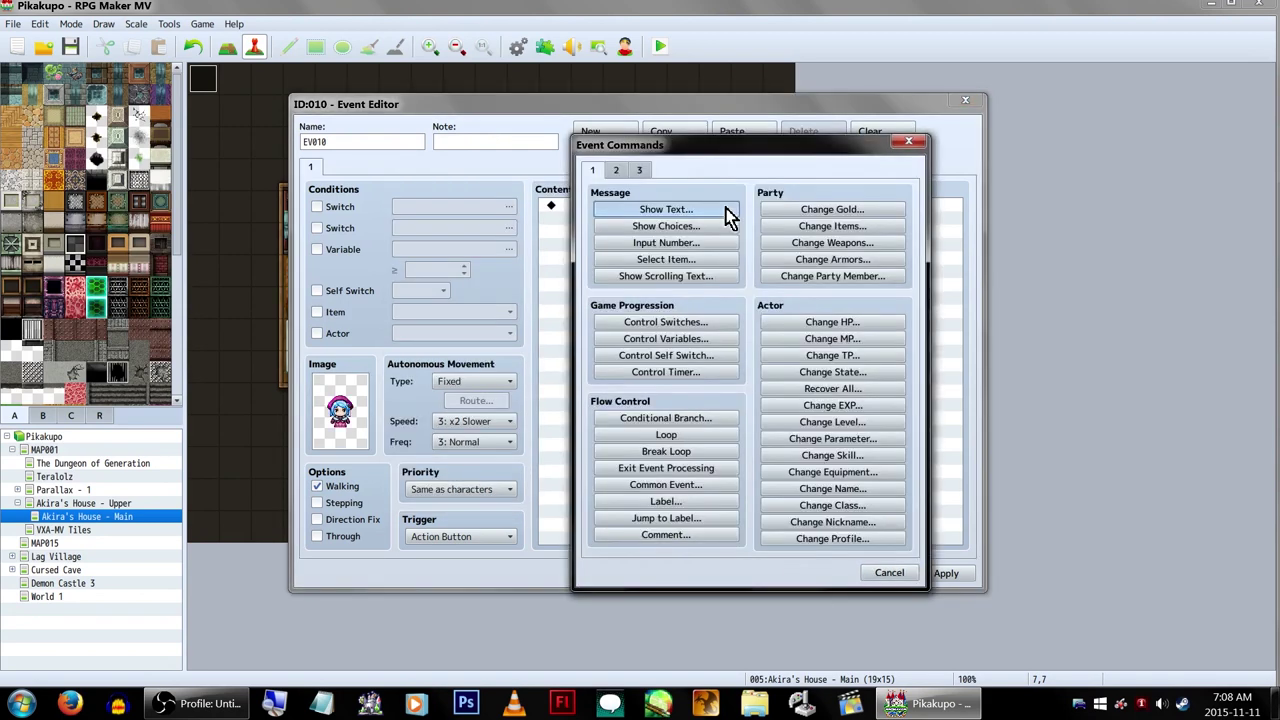
click(726, 209)
double_click(617, 351)
click(613, 351)
double_click(815, 257)
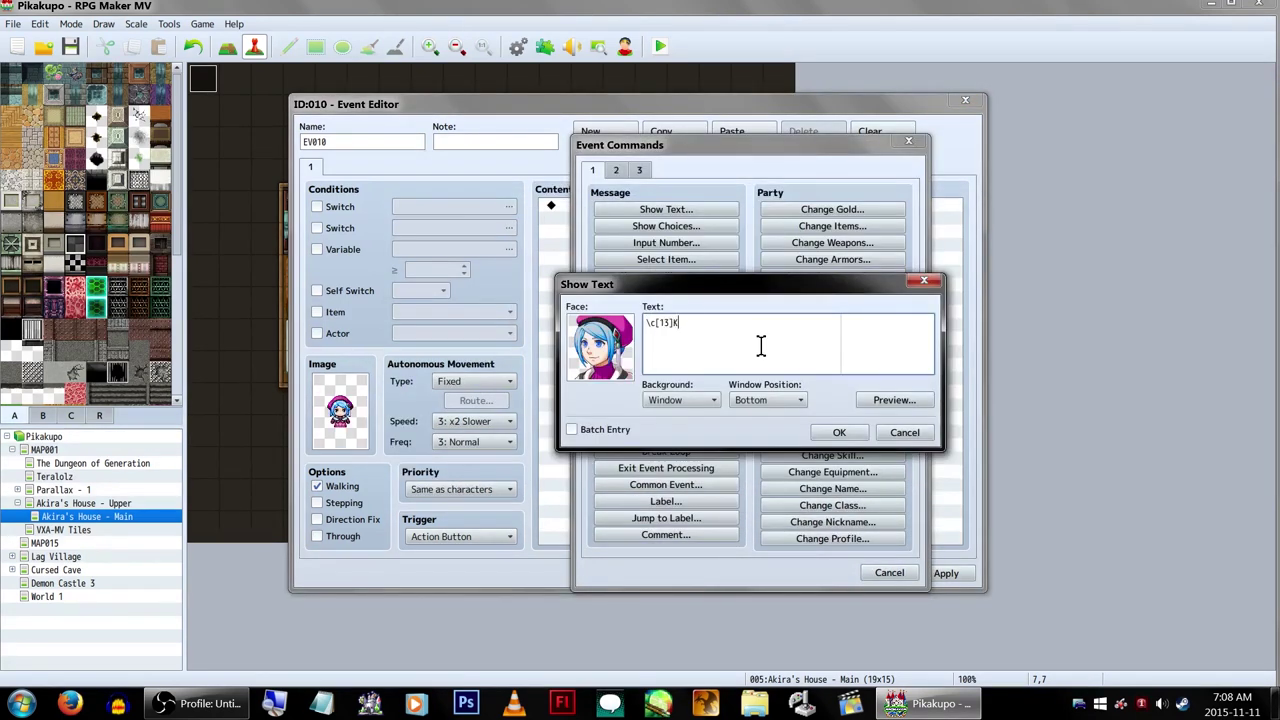
text(ou wanna mess with that lever)
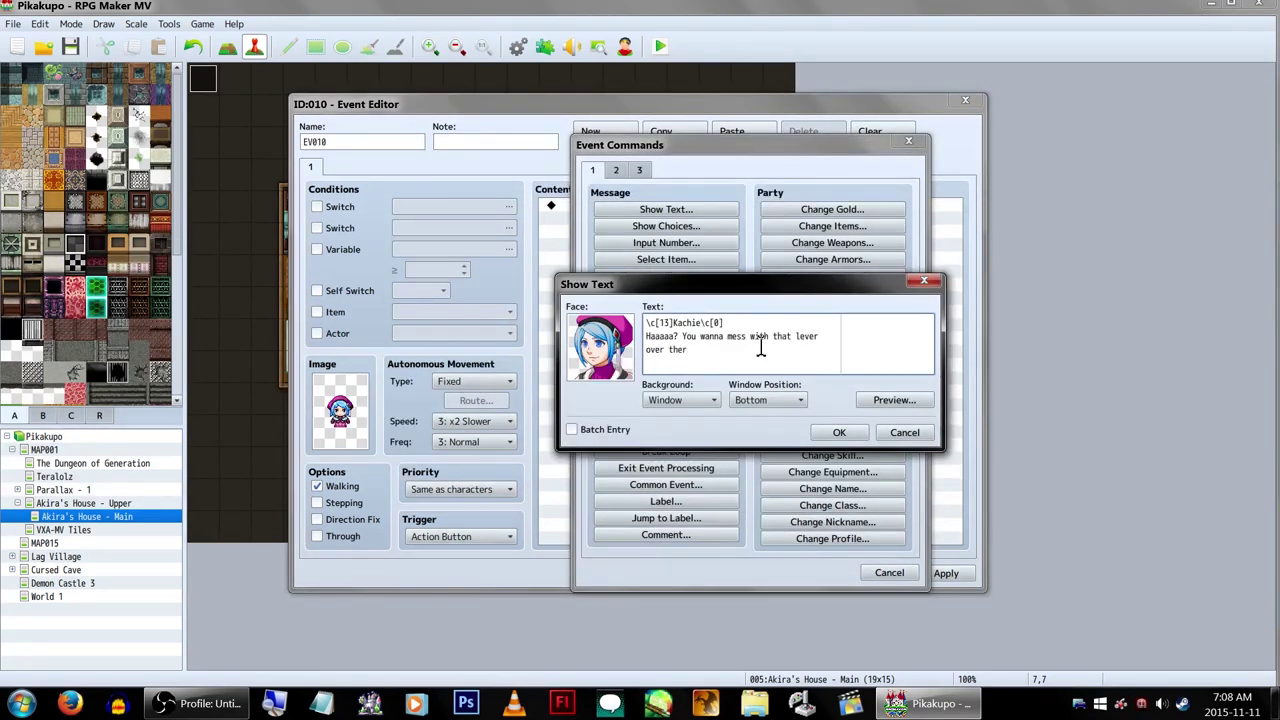
text(!)
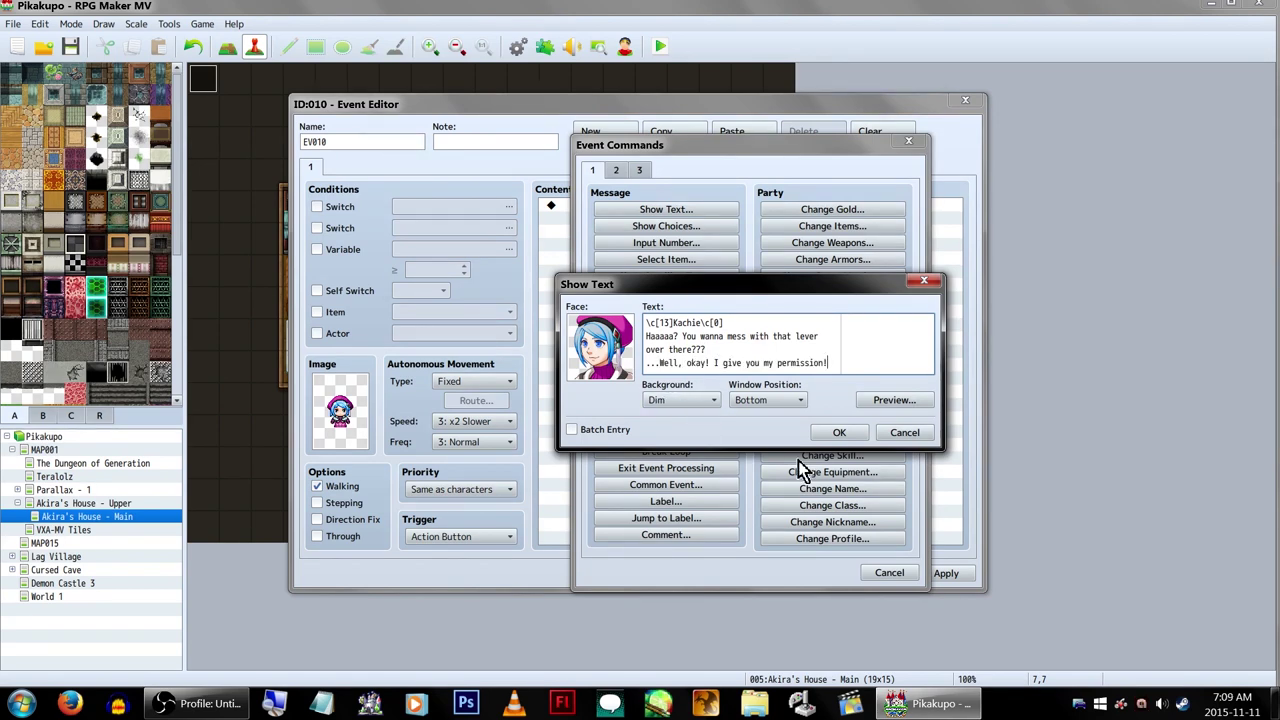
click(839, 432)
- Add a command turning switch 0003 "Can use the lever" ON after the message, and confirm the event
double_click(715, 273)
click(700, 324)
click(841, 334)
double_click(829, 251)
click(760, 428)
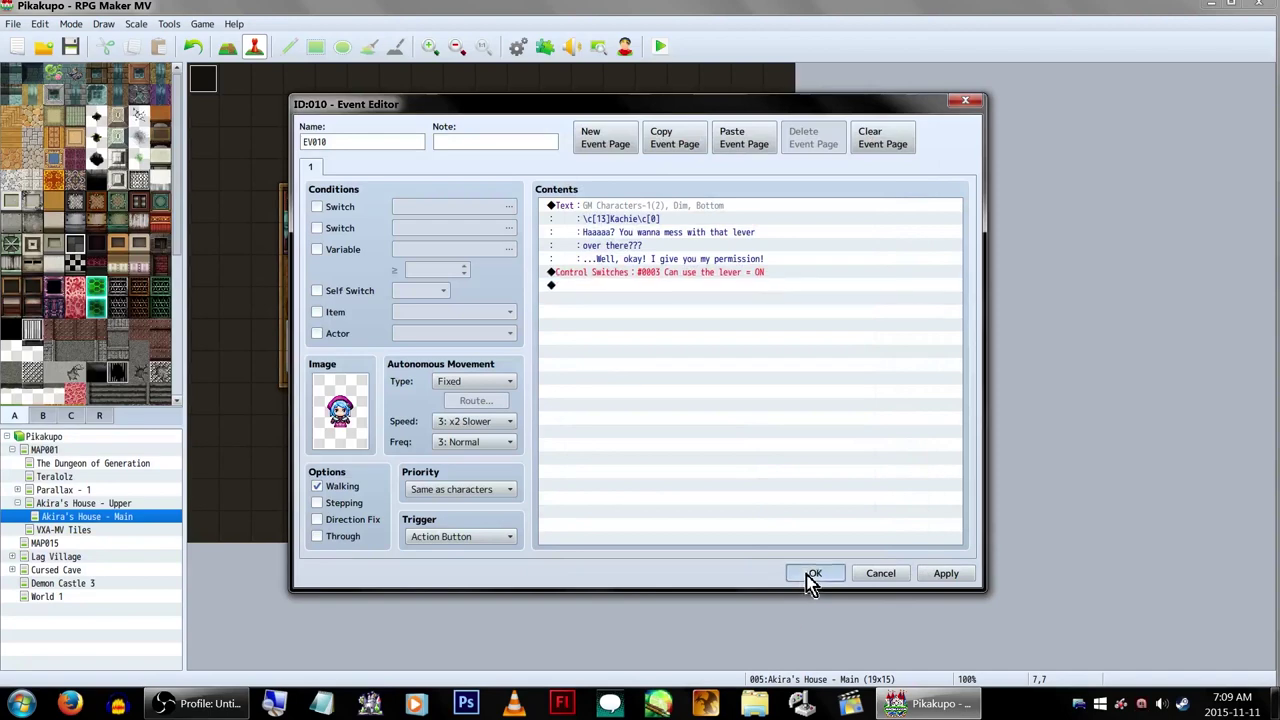
click(812, 573)
- Save the changes, start a full-screen playtest and examine the lever before asking for permission
click(661, 46)
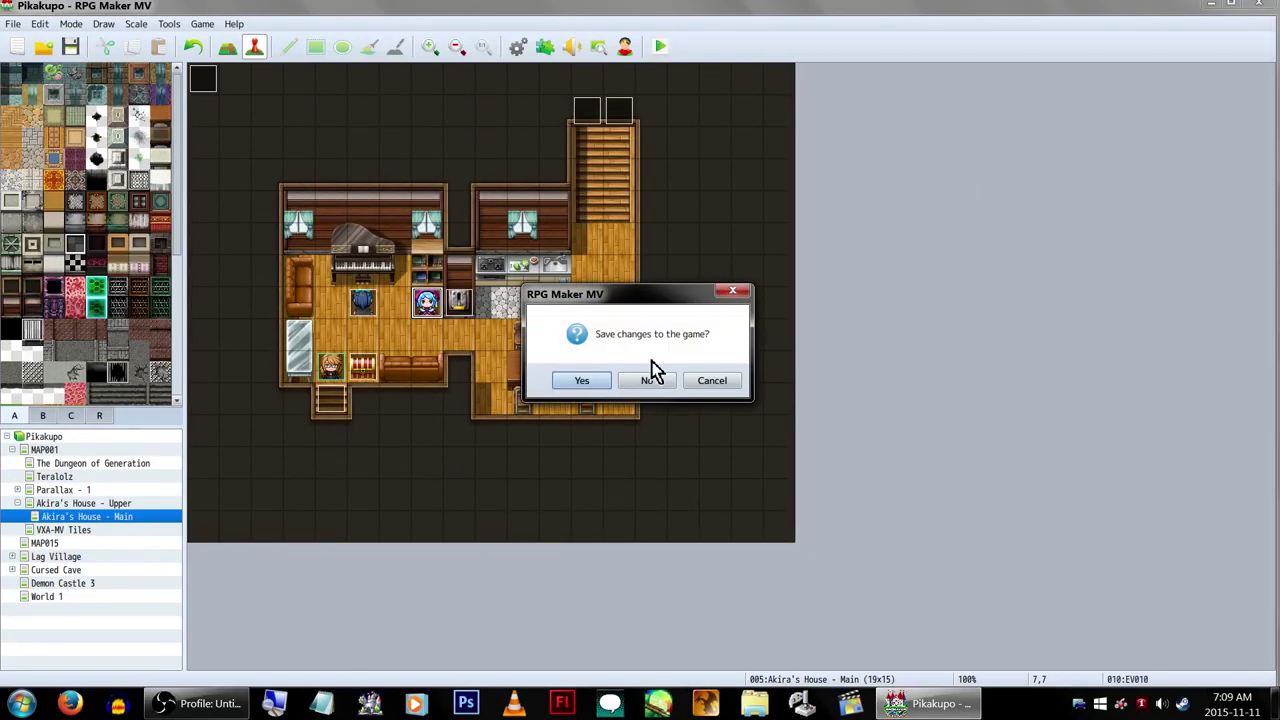
click(574, 377)
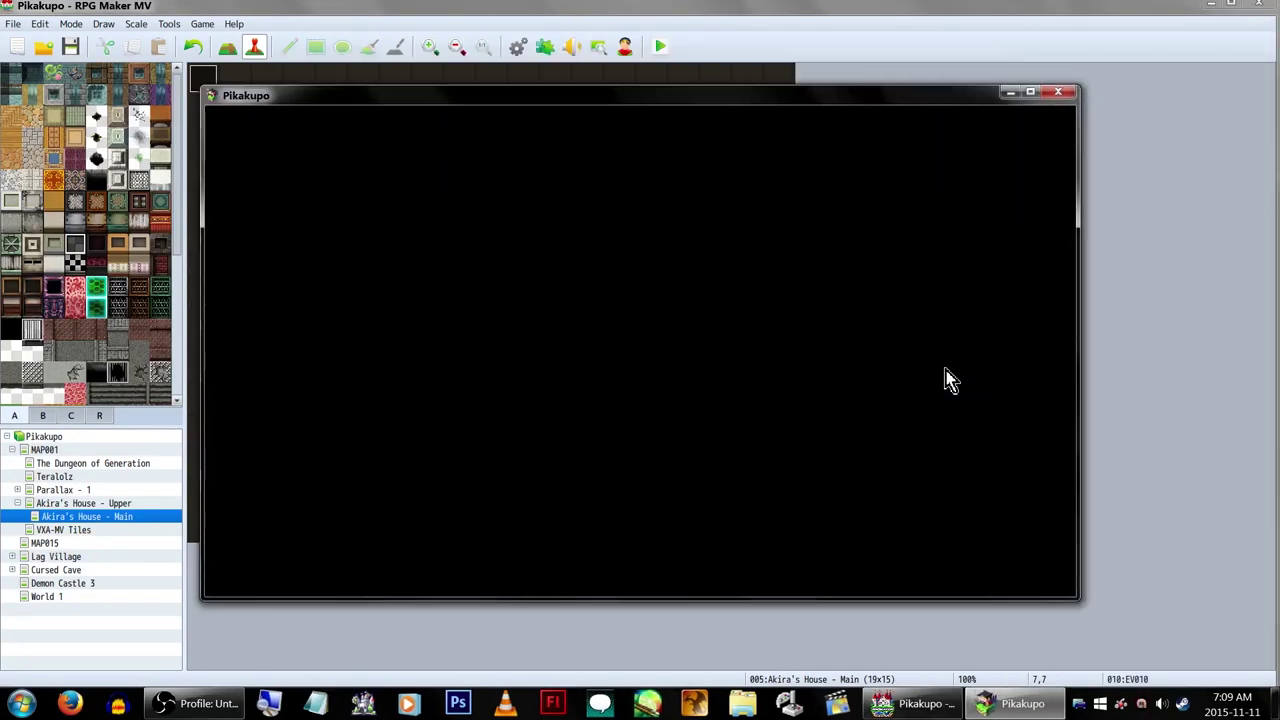
key(F4)
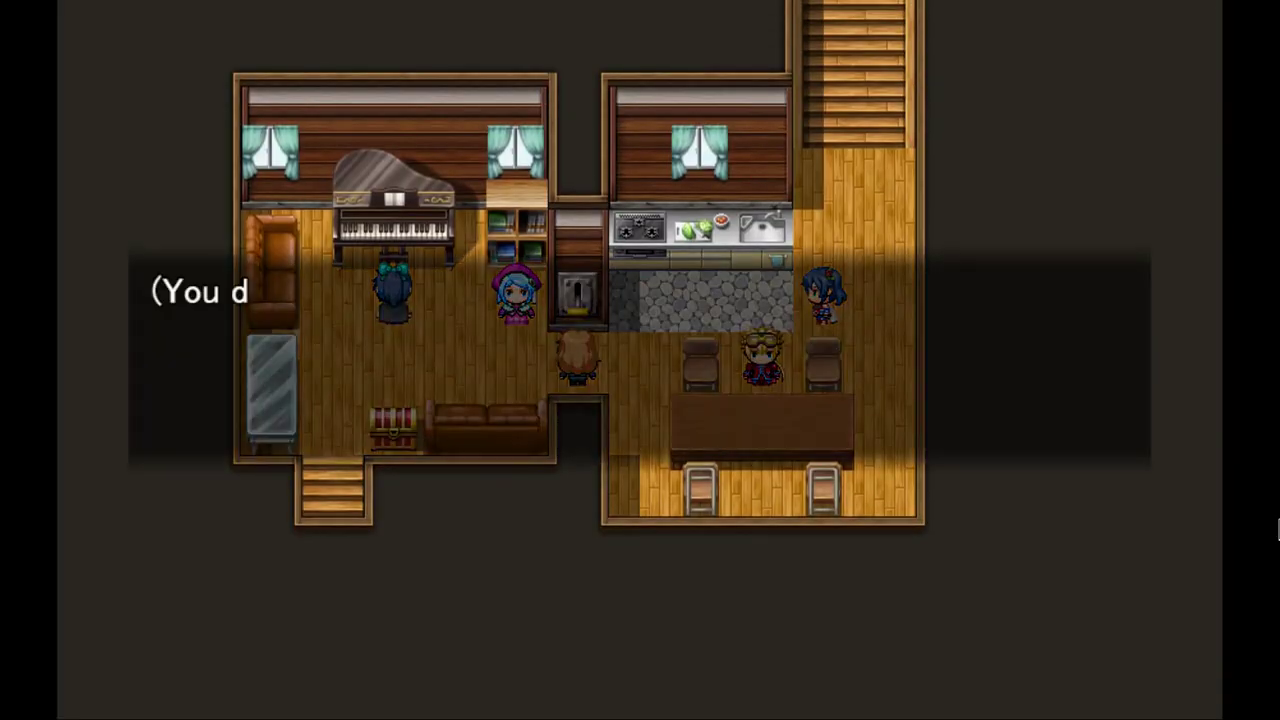
key(Return)
key(Return)
- Talk to the girl in the pink beret, return to the lever and choose Yes to mess with it
key(Return)
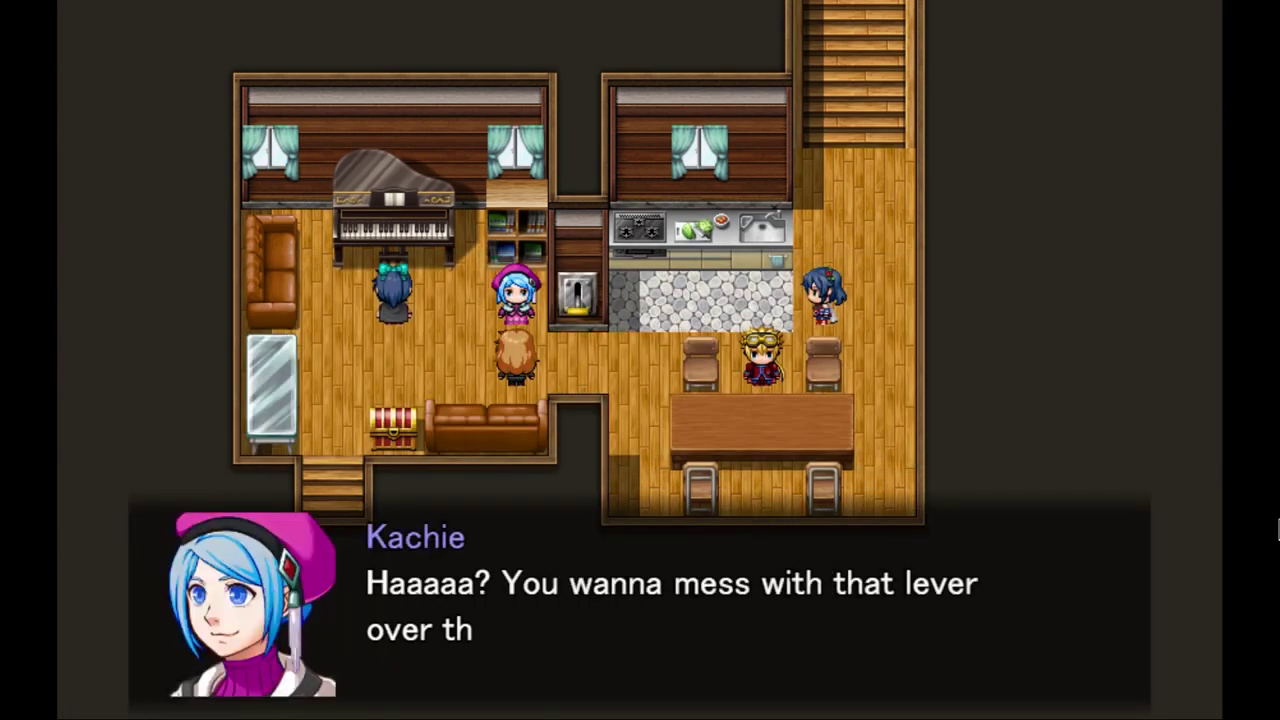
key(Return)
key(Right)
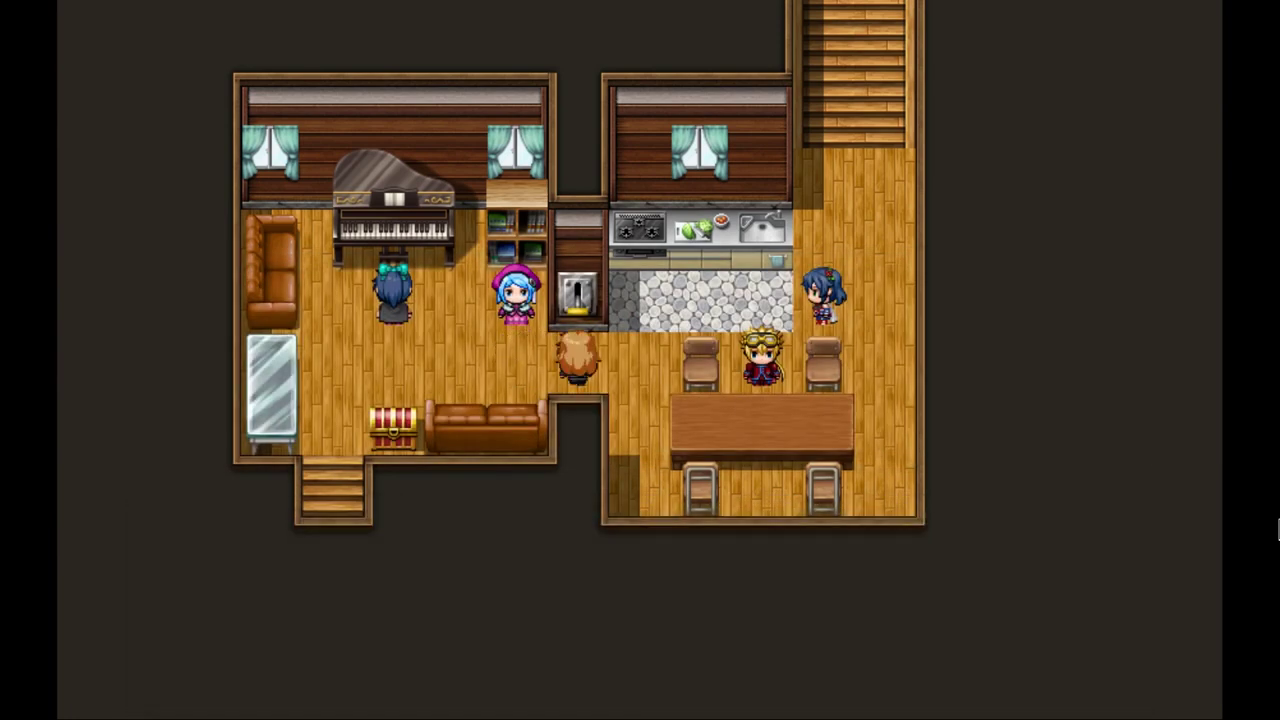
key(Return)
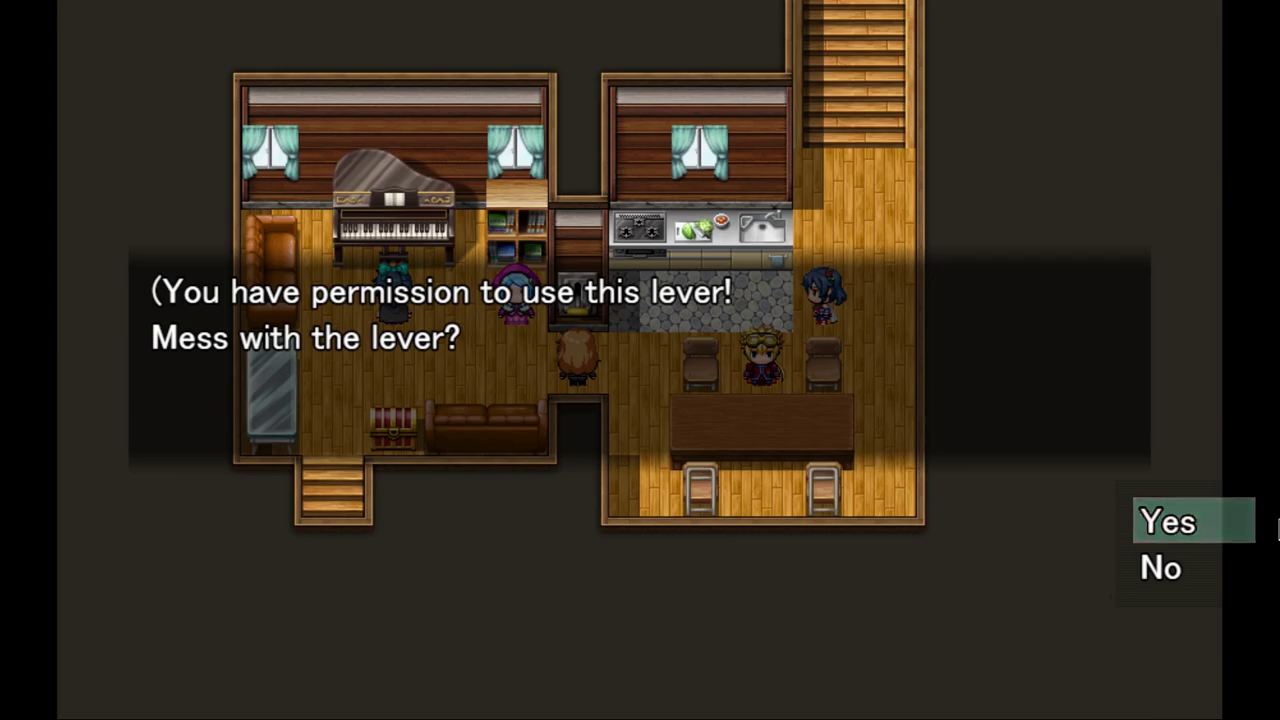
key(Return)
- Face the pulled lever again, examine it and dismiss its message
key(Right)
key(Left)
key(Right)
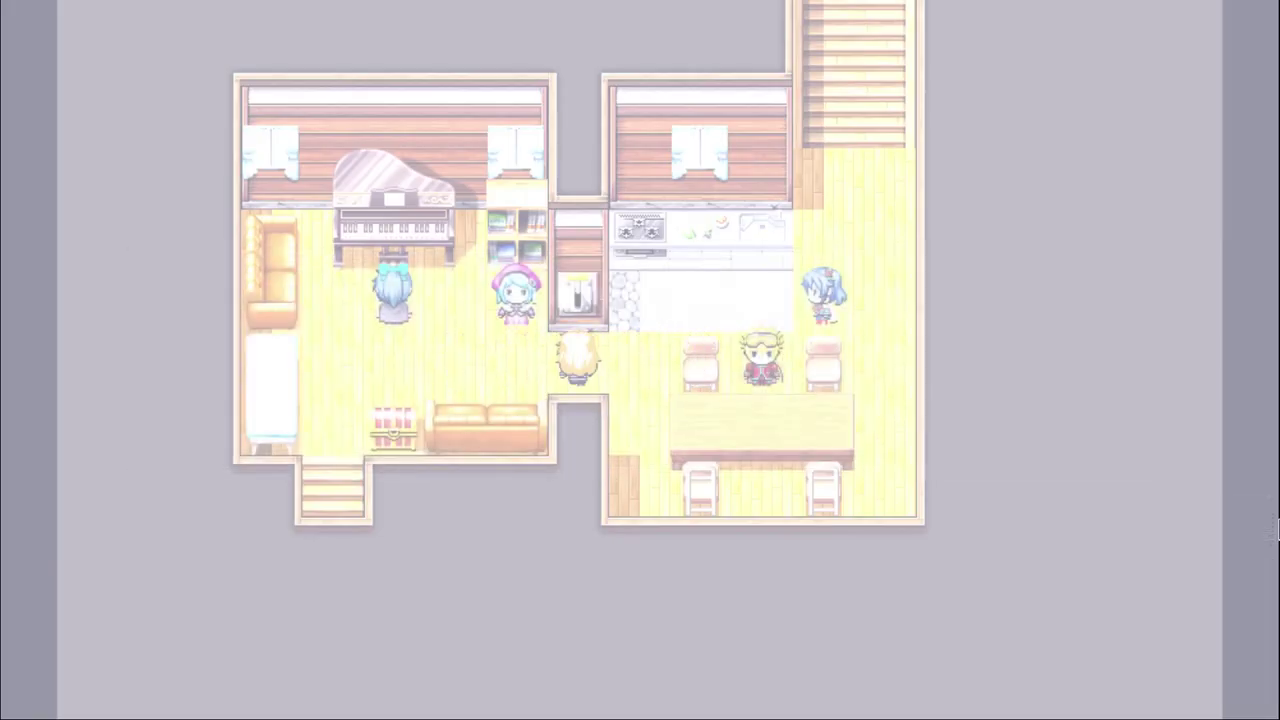
key(Up)
key(Return)
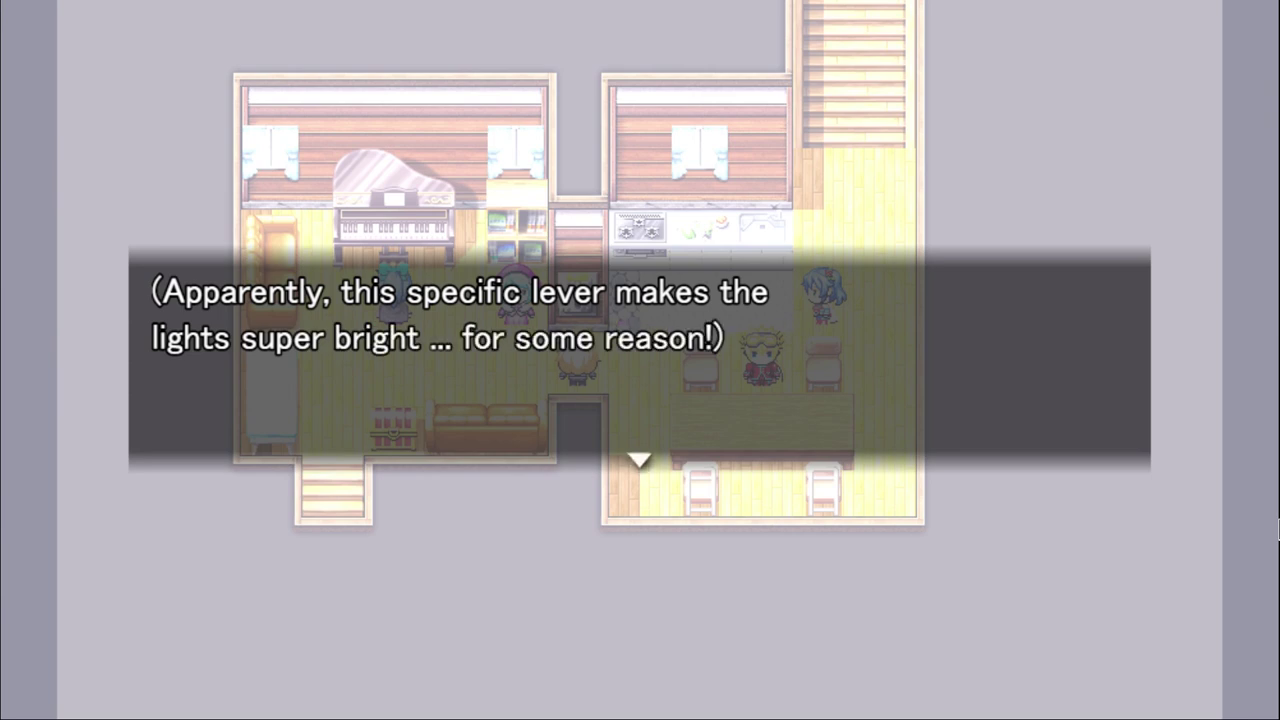
key(Return)
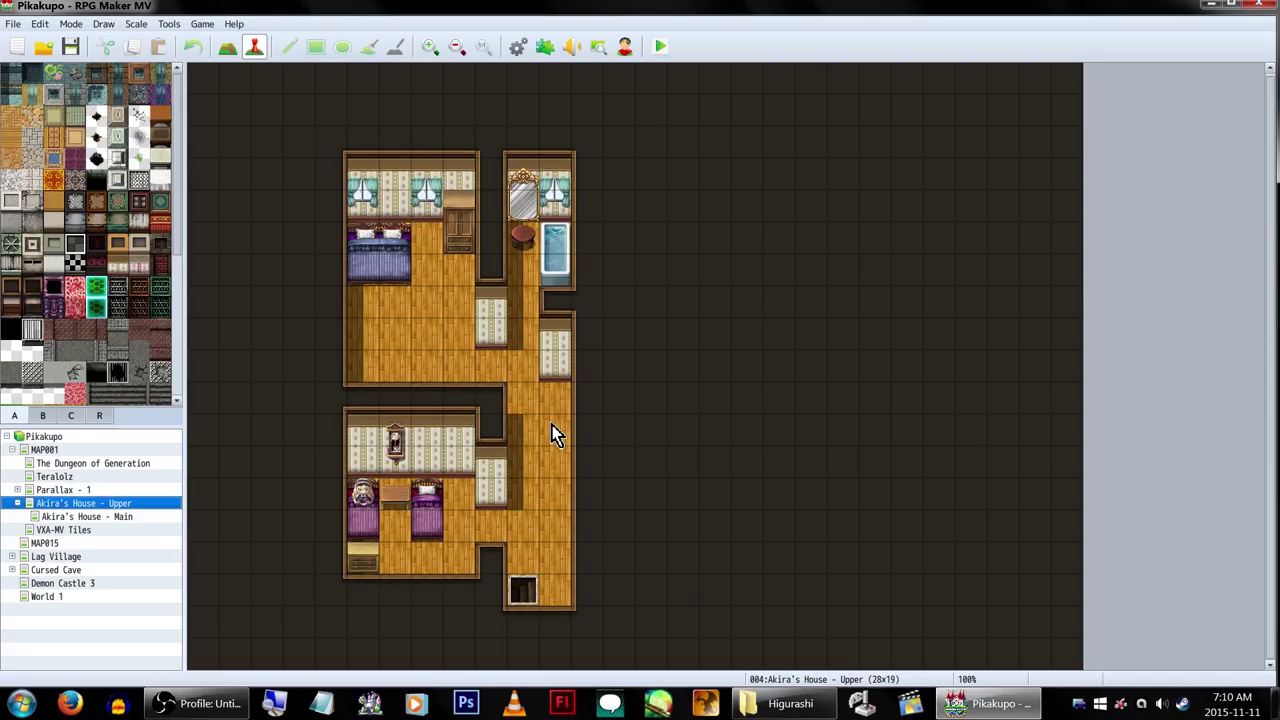
- Create an event at tile 11,11 of the Akira's House - Upper map with the dark-haired, cat-eared character as its image
double_click(553, 431)
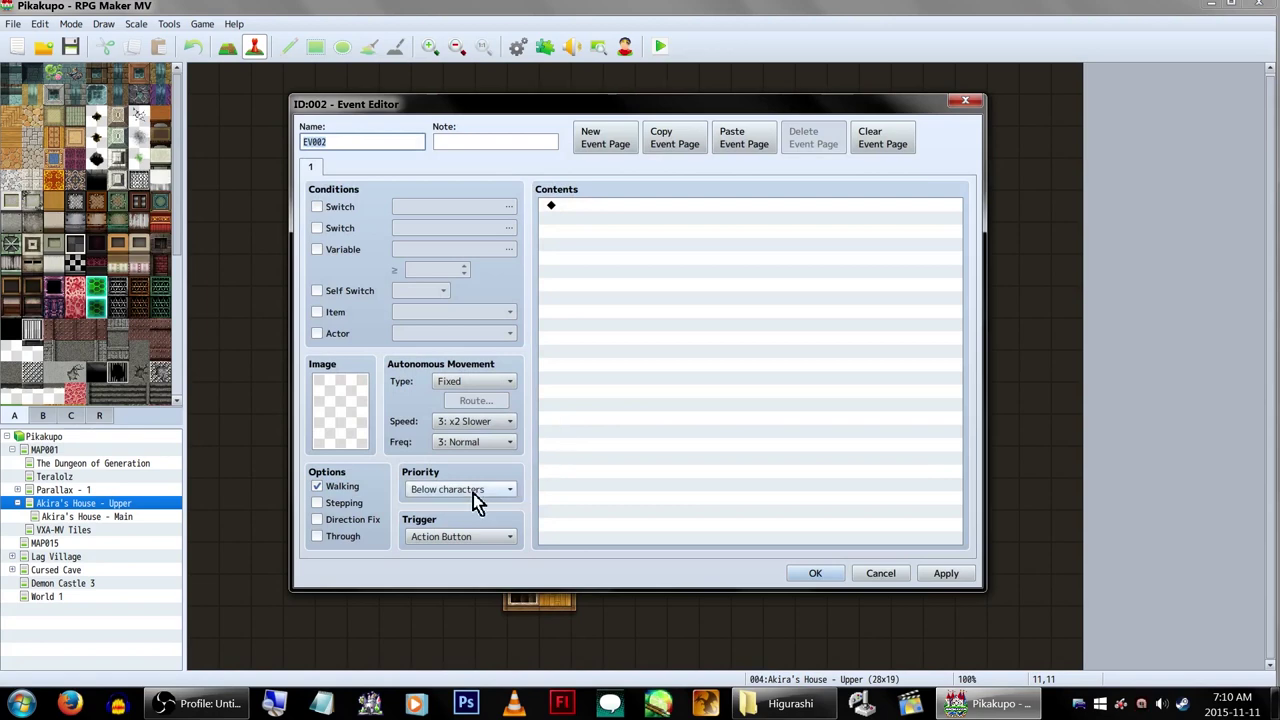
double_click(361, 419)
click(494, 374)
double_click(729, 234)
drag(721, 109, 1017, 102)
- Add a Dim message, face Ep-Chars-1(2): "Salem / I advance the plot! / All the events on the map will say different things after you talk to me!"
double_click(949, 208)
click(950, 211)
double_click(898, 355)
click(884, 312)
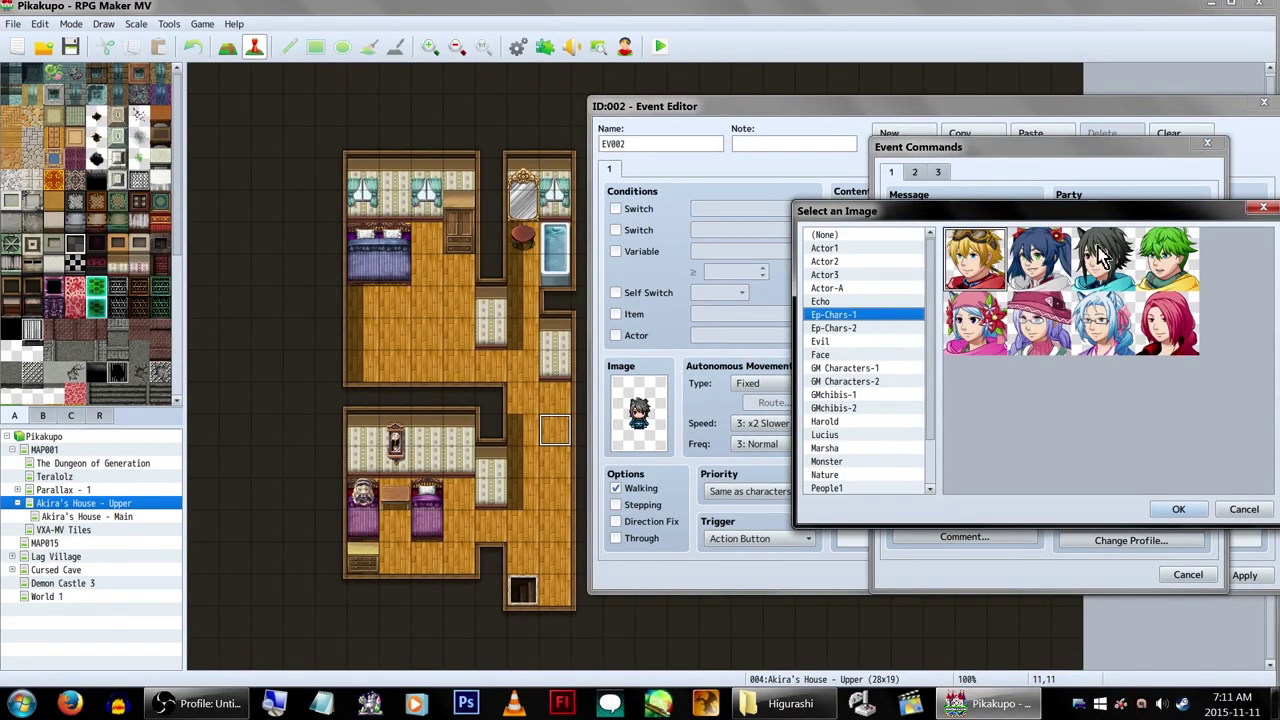
double_click(1103, 260)
click(1057, 349)
text(Salem)
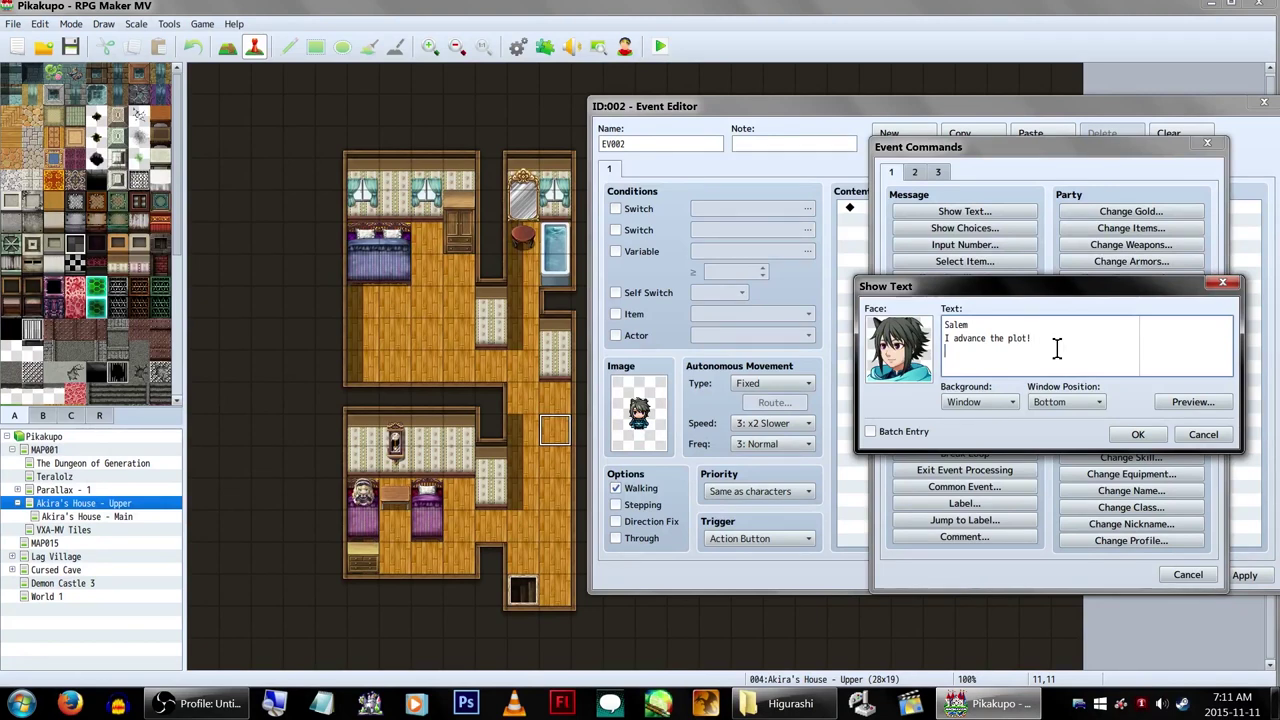
text(gs after you talk to me!)
click(1138, 434)
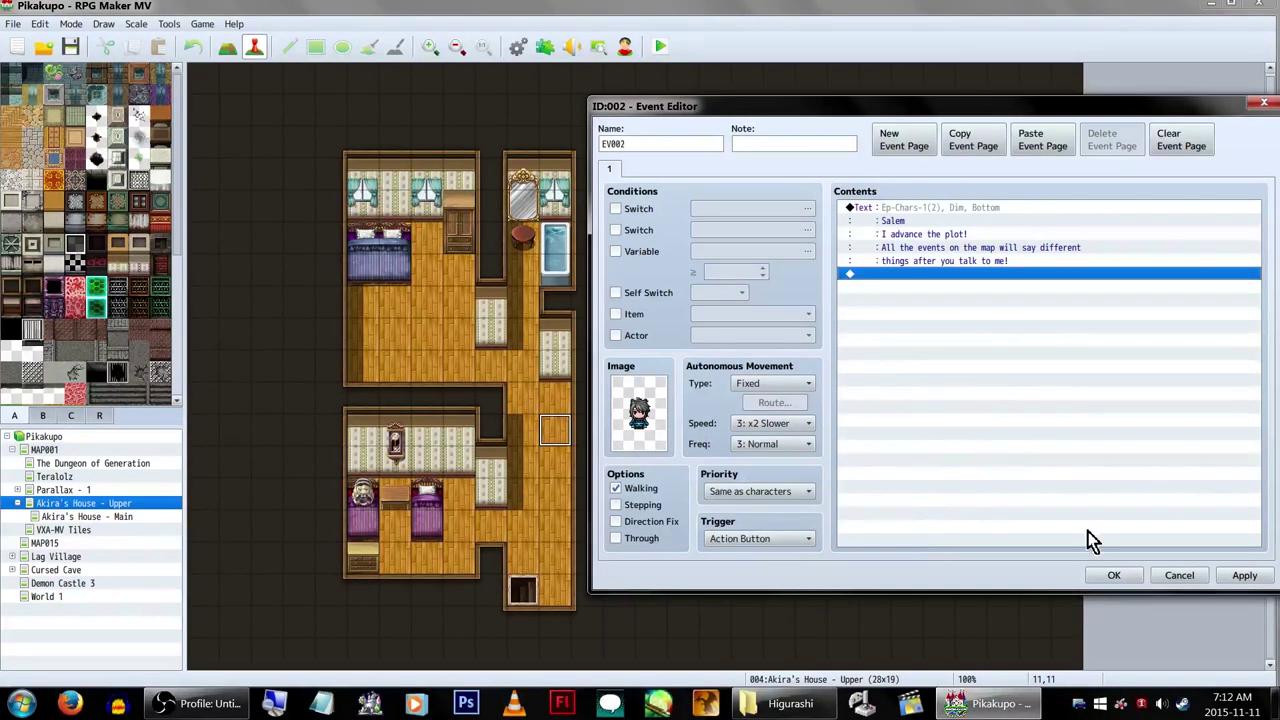
- Add a Control Variables command after the message that adds 1 to variable 0001 Plot, and apply the event
double_click(1024, 348)
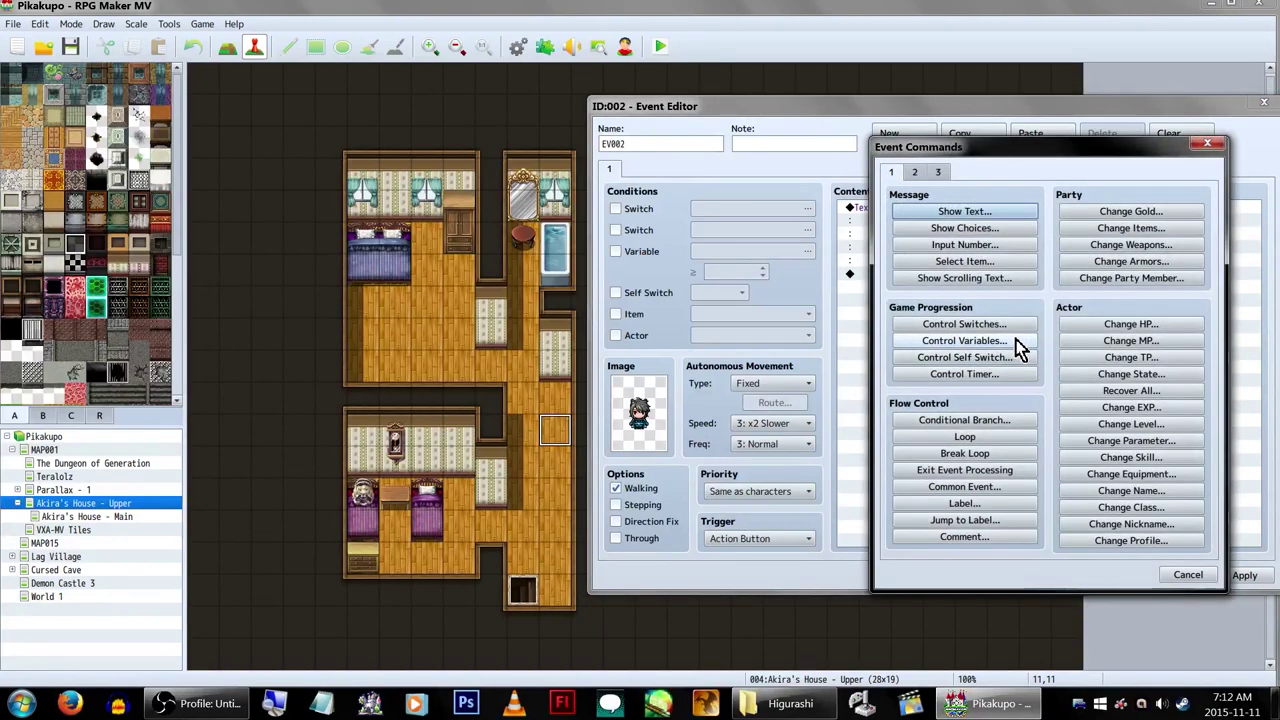
click(1011, 341)
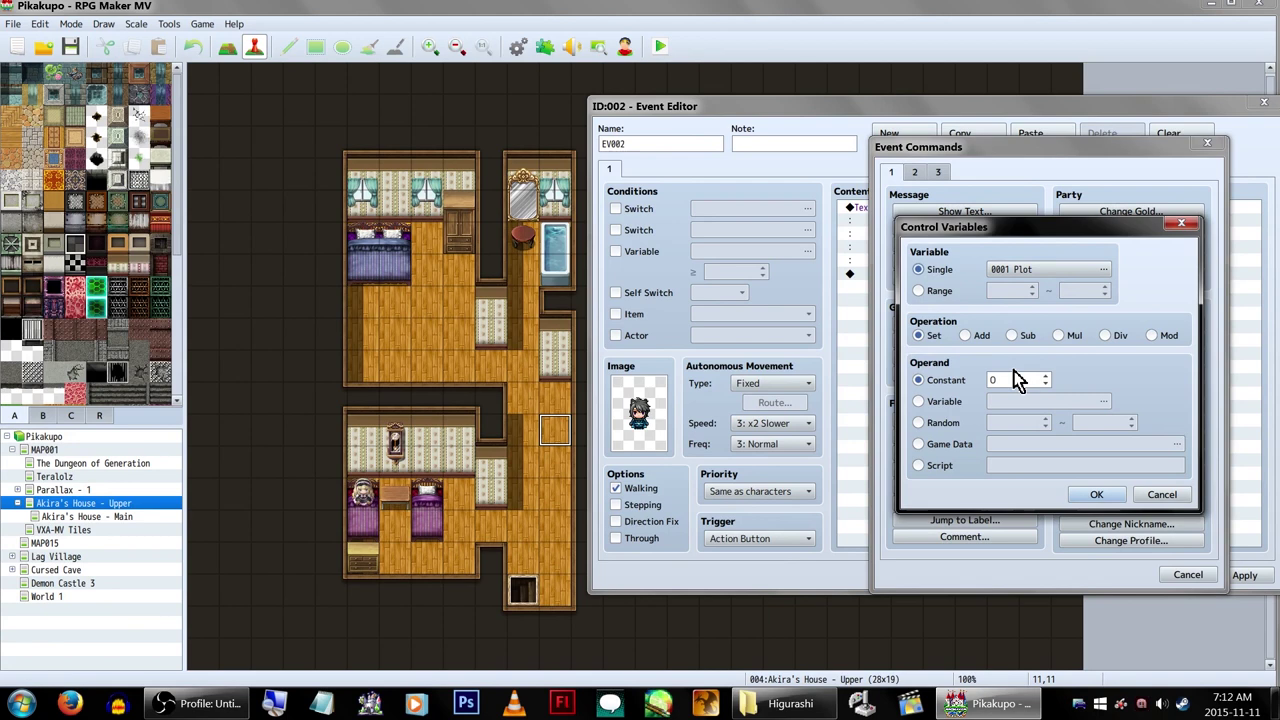
click(982, 336)
click(1096, 494)
click(1246, 577)
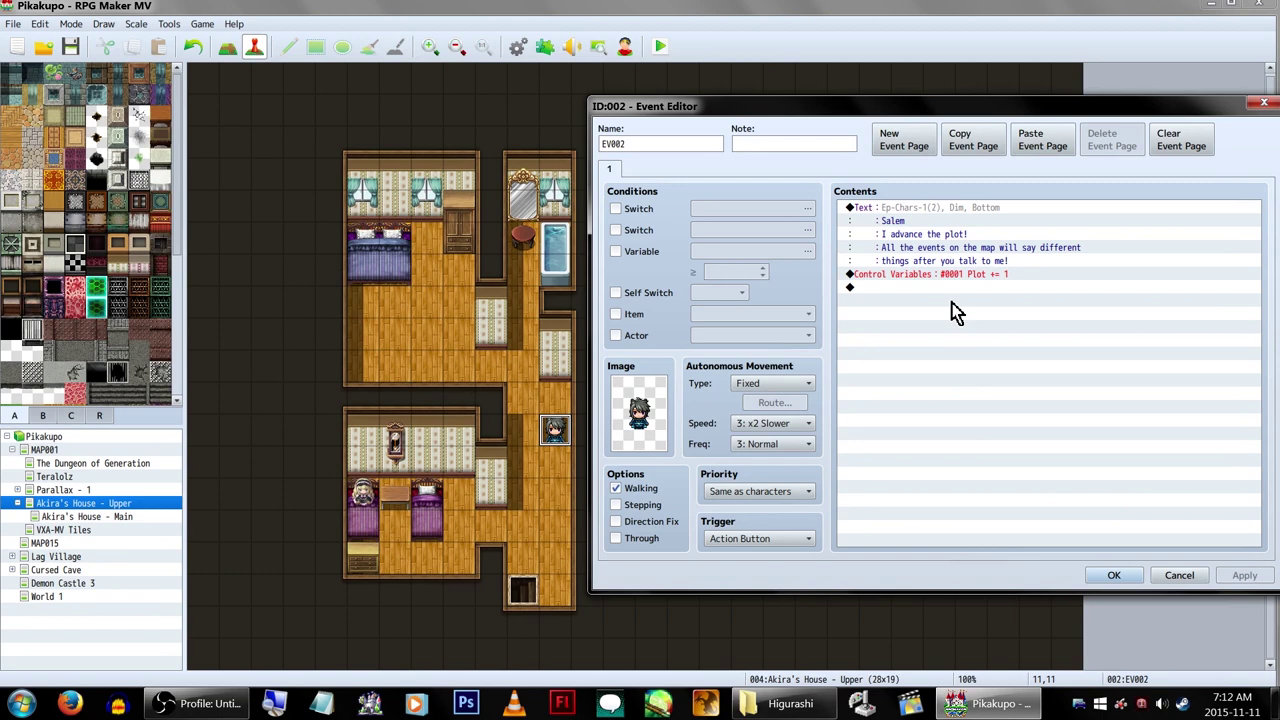
- Duplicate the event page and make variable 0001 Plot ≥ 1 the condition of the second page
click(966, 153)
click(1049, 147)
click(1055, 148)
click(640, 252)
double_click(741, 273)
text(1)
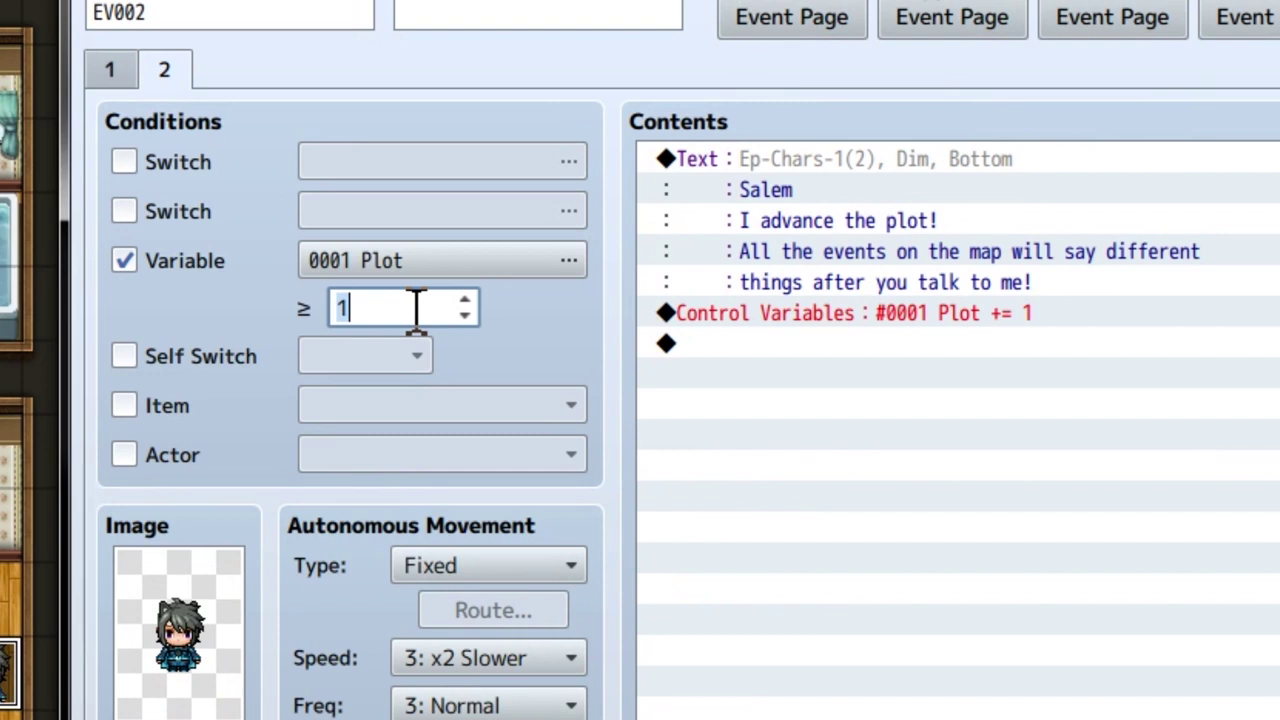
- Delete the second page's variable command and change its message to "Salem / You've talked to me exactly \v[1] times!", previewing it
click(915, 315)
double_click(777, 162)
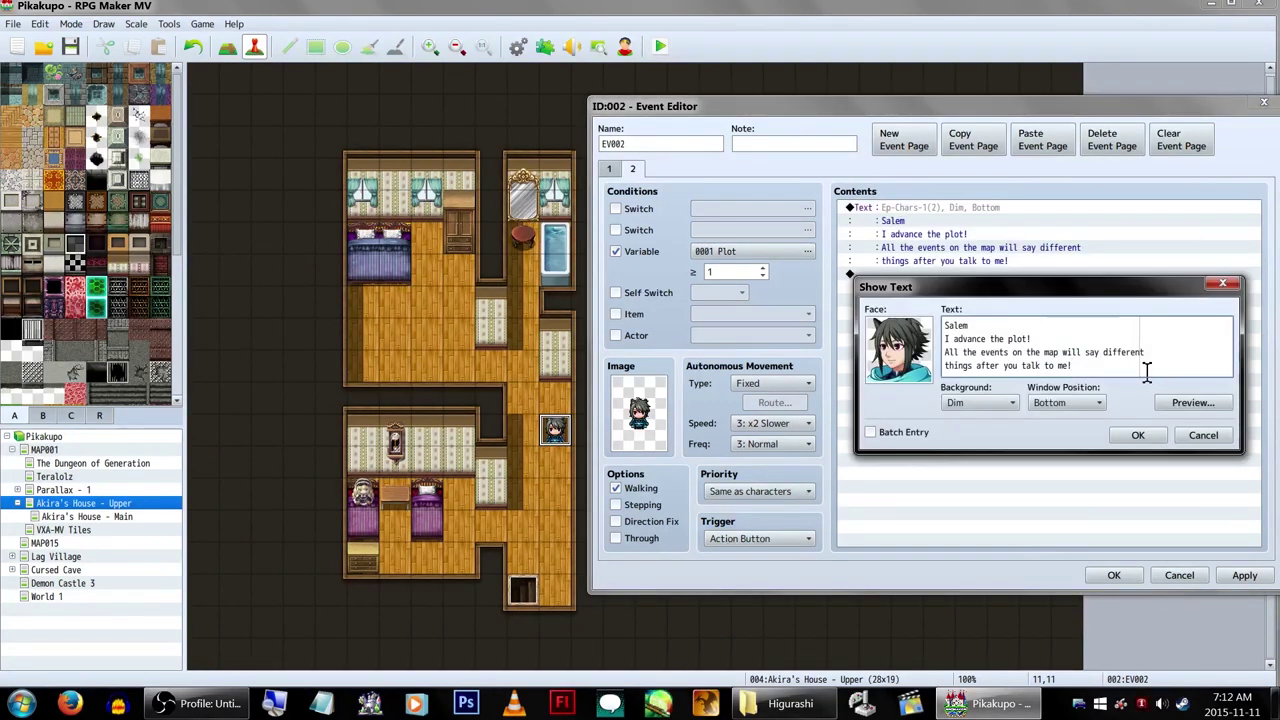
drag(1147, 372, 918, 342)
text(You've talked to me exac)
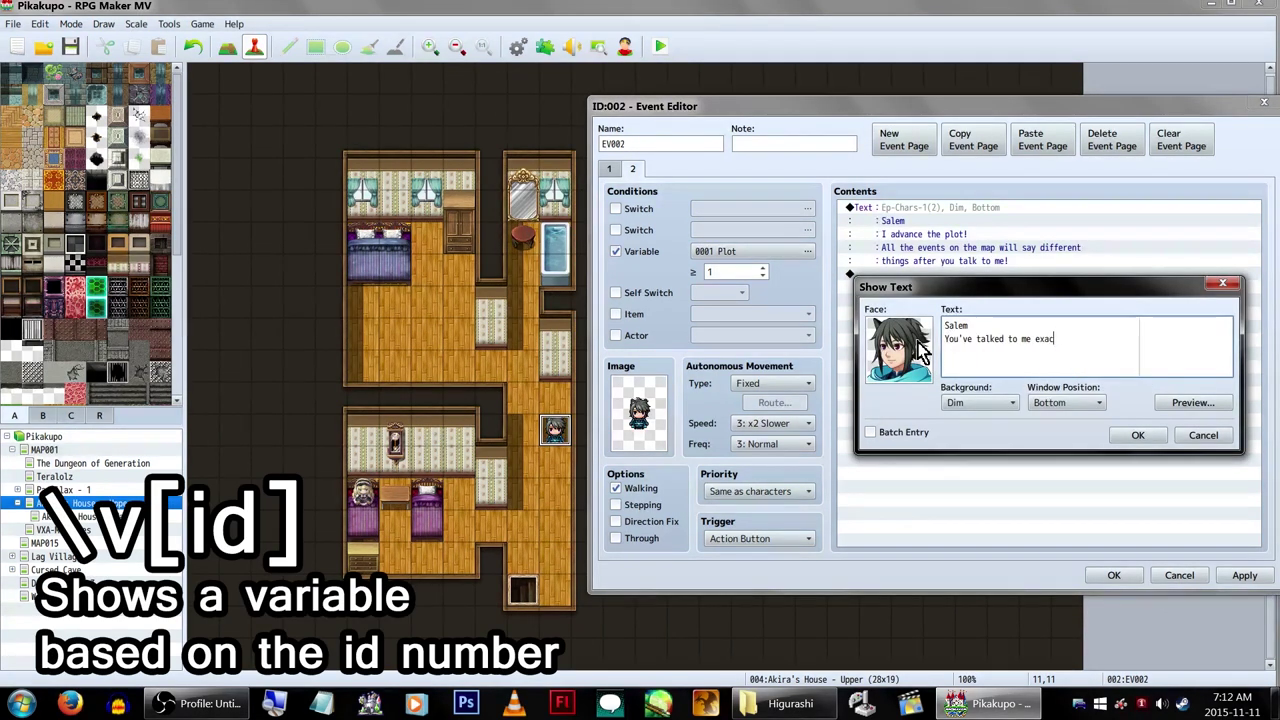
text(tly 0 times!)
key(alt+p)
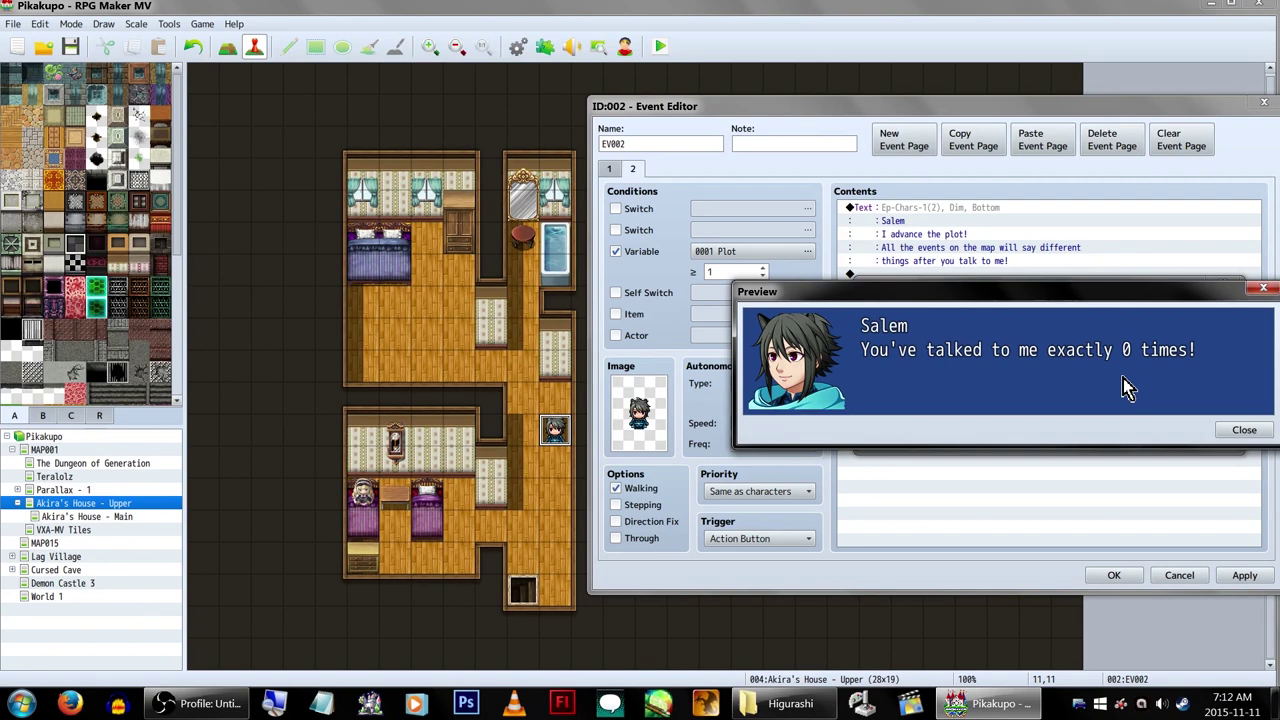
key(Escape)
click(1127, 434)
click(1130, 438)
- Add a command adding 1 to variable 0001 Plot after the second page's message, and confirm the event
double_click(916, 278)
click(995, 344)
click(978, 334)
double_click(1026, 379)
text(1)
click(1086, 496)
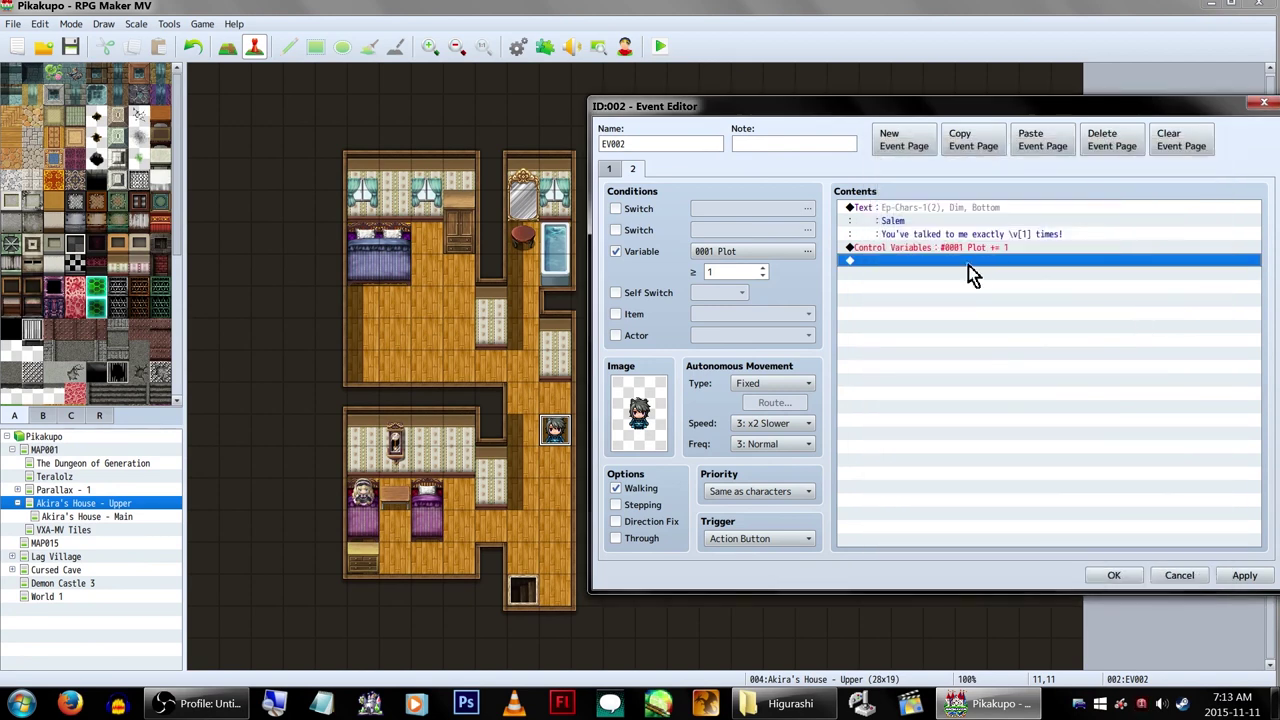
click(1108, 577)
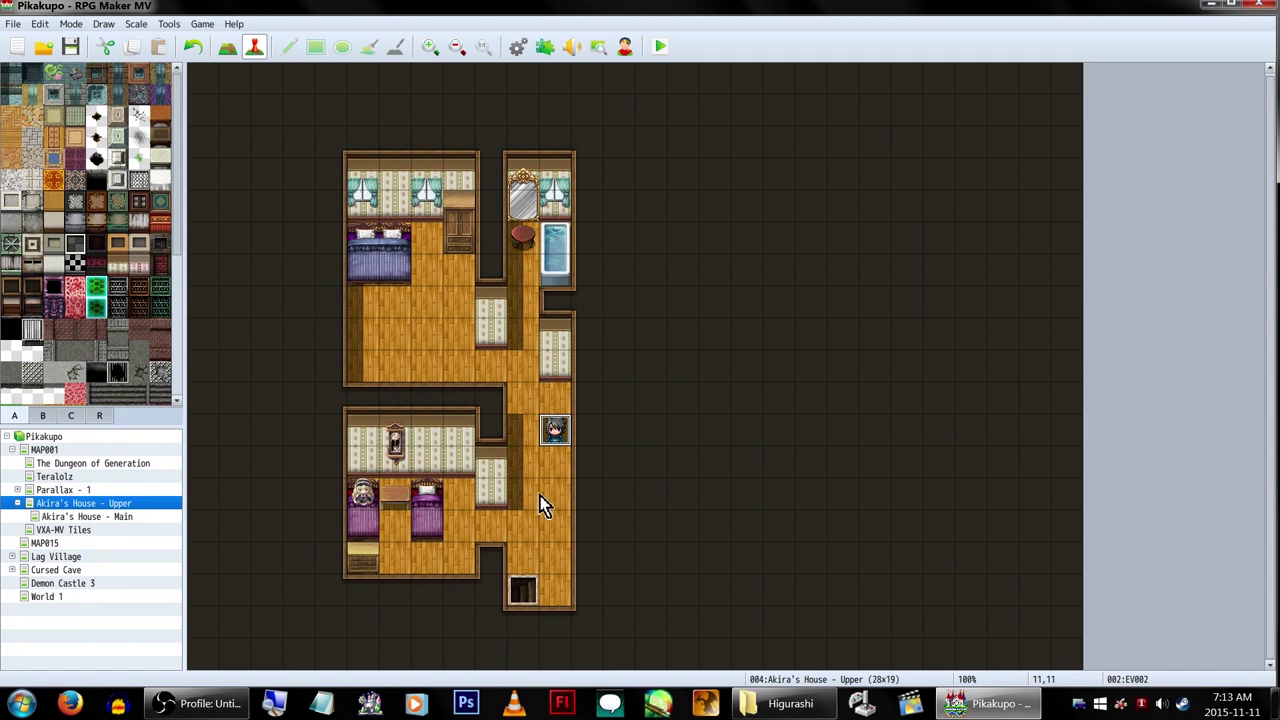
- Create an event at tile 10,14 in the hallway with the green-haired character as its image
double_click(523, 527)
double_click(338, 406)
click(492, 362)
double_click(804, 224)
drag(688, 104, 620, 121)
- Add a Dim, Bottom message with the green-haired Ep-Chars-1 face: "Tarase / I don't like cats."
double_click(560, 250)
click(598, 226)
double_click(549, 361)
click(486, 331)
double_click(786, 362)
text(Tarase)
key(Return)
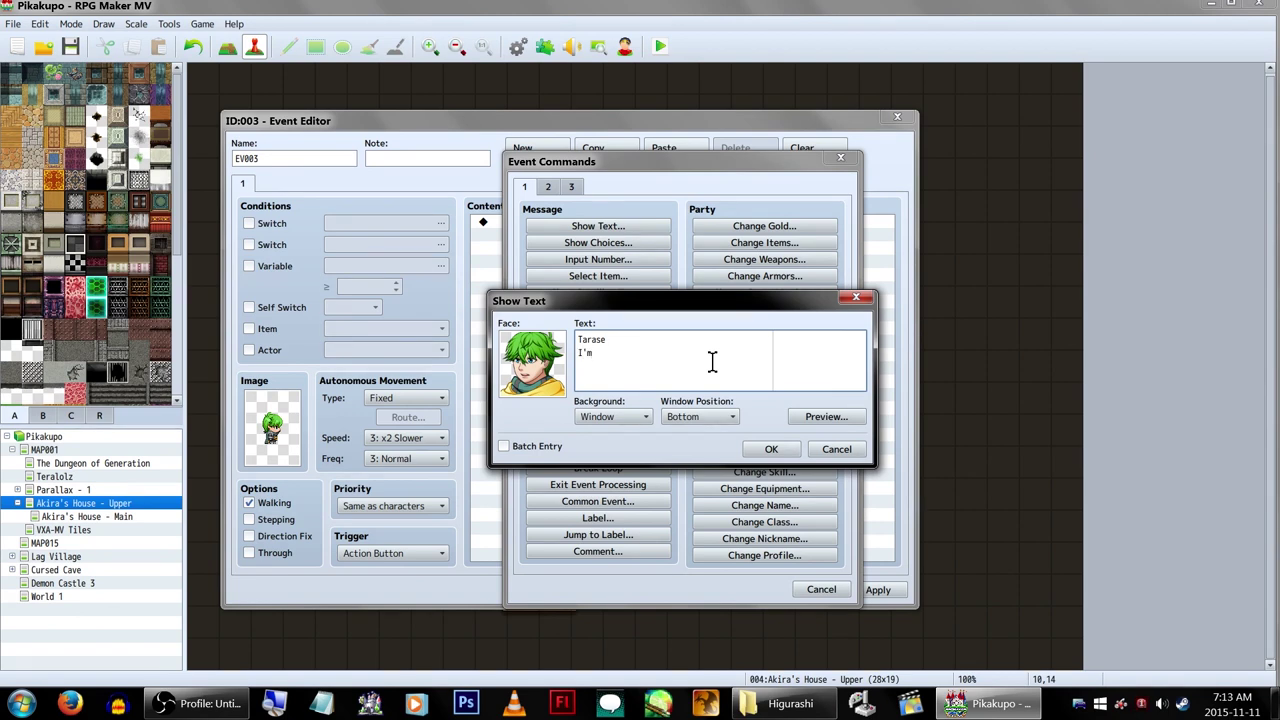
click(771, 449)
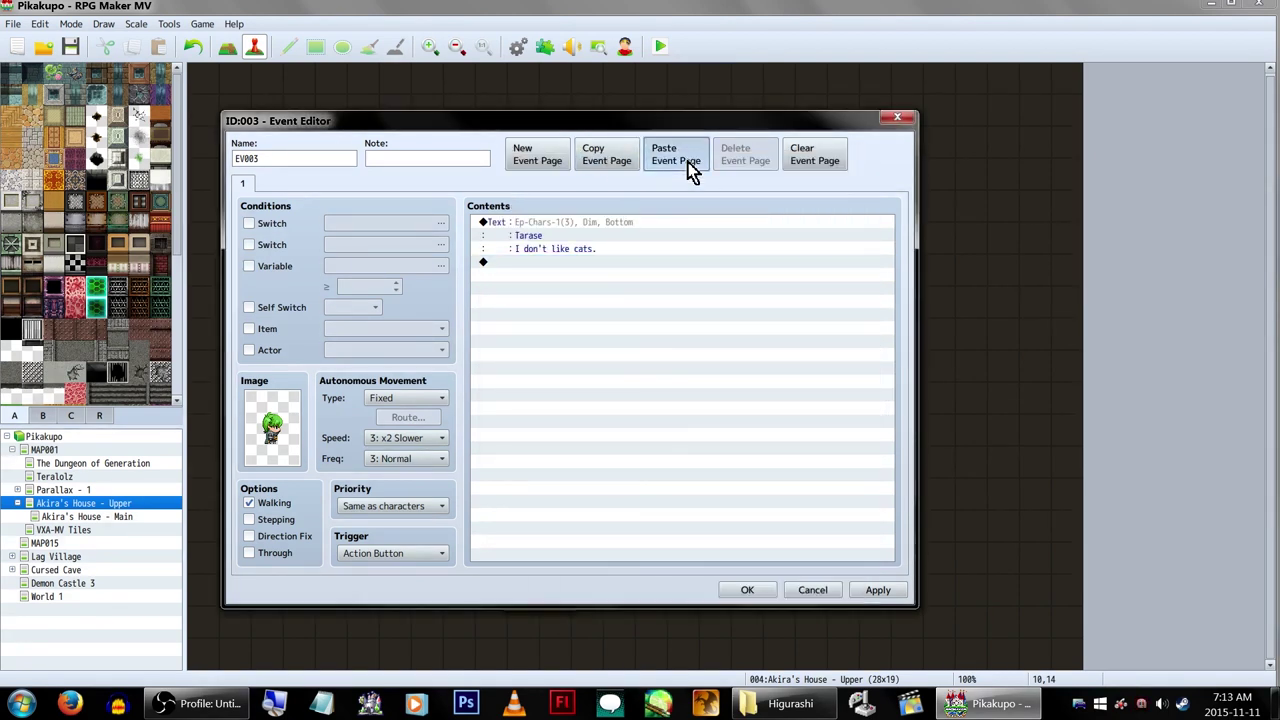
- Paste a copy of the page with the condition Plot ≥ 1 and change its message to "I STILL DON'T LIKE CATS."
click(686, 160)
double_click(622, 247)
drag(660, 354, 515, 358)
text(I STILL DON'T LIKE CATS.)
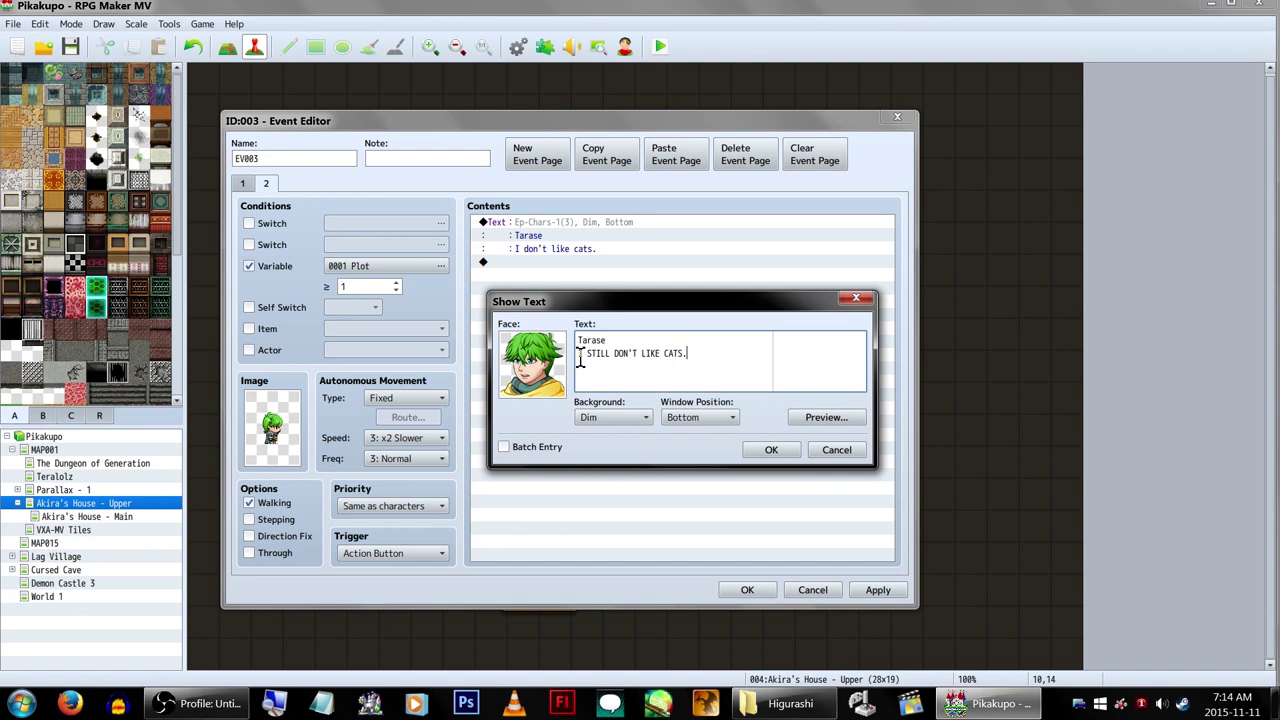
click(771, 449)
- Duplicate the page as page 3 with the condition Plot ≥ 2 and the message "BUNNIES ARE THE BEST!"
click(606, 154)
click(676, 154)
click(396, 282)
double_click(637, 228)
drag(688, 353, 557, 362)
text(BUNNIES ARE THE BEST!)
click(771, 449)
- Paste page 4 with the condition Plot ≥ 3 and the message "...Oh KAY. / I guess cats aren't THAT bad!"
click(676, 154)
click(395, 283)
double_click(600, 248)
triple_click(580, 354)
text(...Oh KAY.)
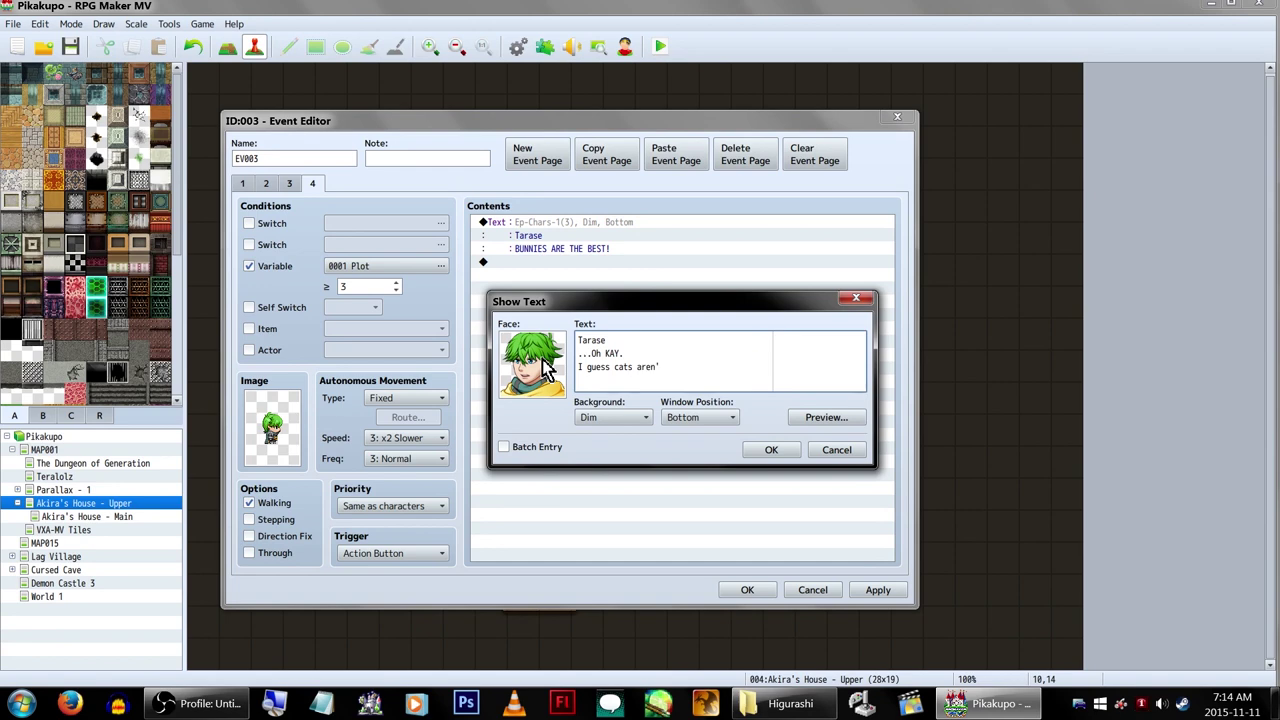
click(771, 449)
- Paste page 5 with the condition Plot ≥ 4 and the message "WHY ARE YOU STILL TALKING TO ME?!?!?!", and confirm the event
click(676, 154)
click(395, 283)
double_click(600, 248)
drag(757, 366, 561, 354)
text(WHY ARE YOU STILL TALKING T)
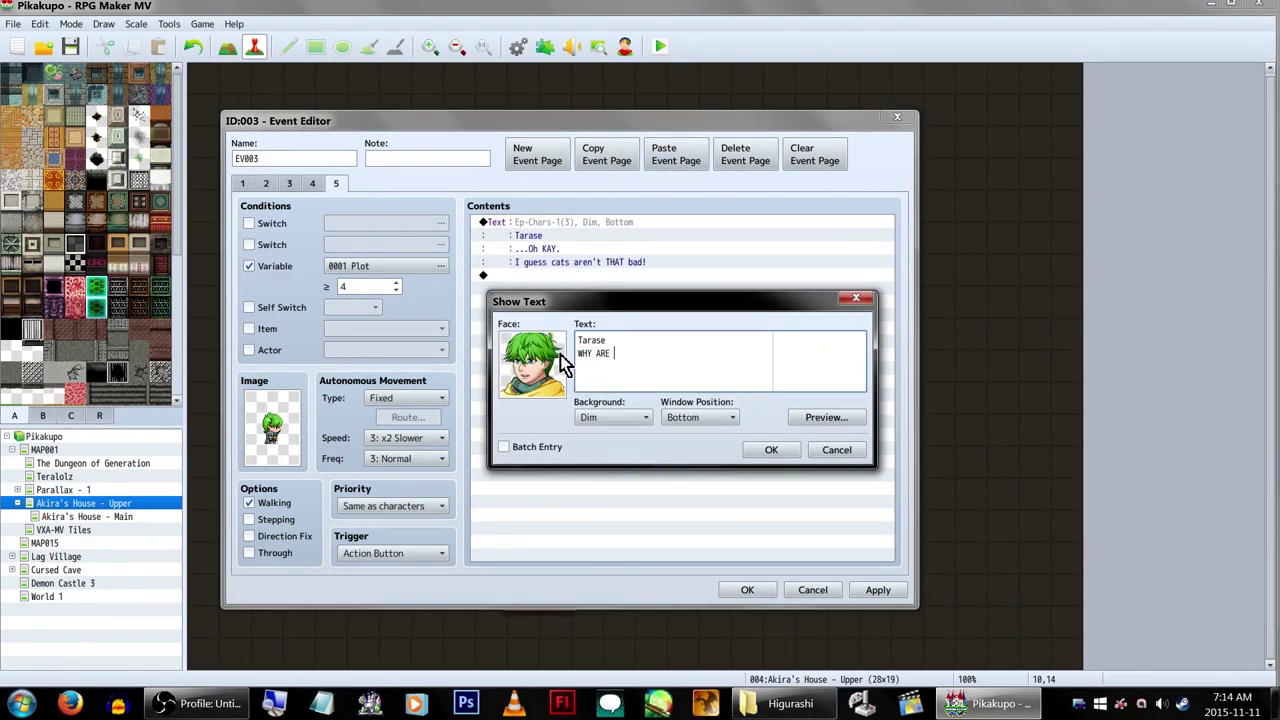
text(O ME?!?!?!)
click(760, 455)
click(747, 589)
- Set the player's starting position to tile 11,16 beside the stairs on the upper map
right_click(563, 594)
mouse_move(694, 709)
click(745, 664)
- Save the changes, start a full-screen playtest and talk to the green-haired character
click(660, 46)
click(582, 382)
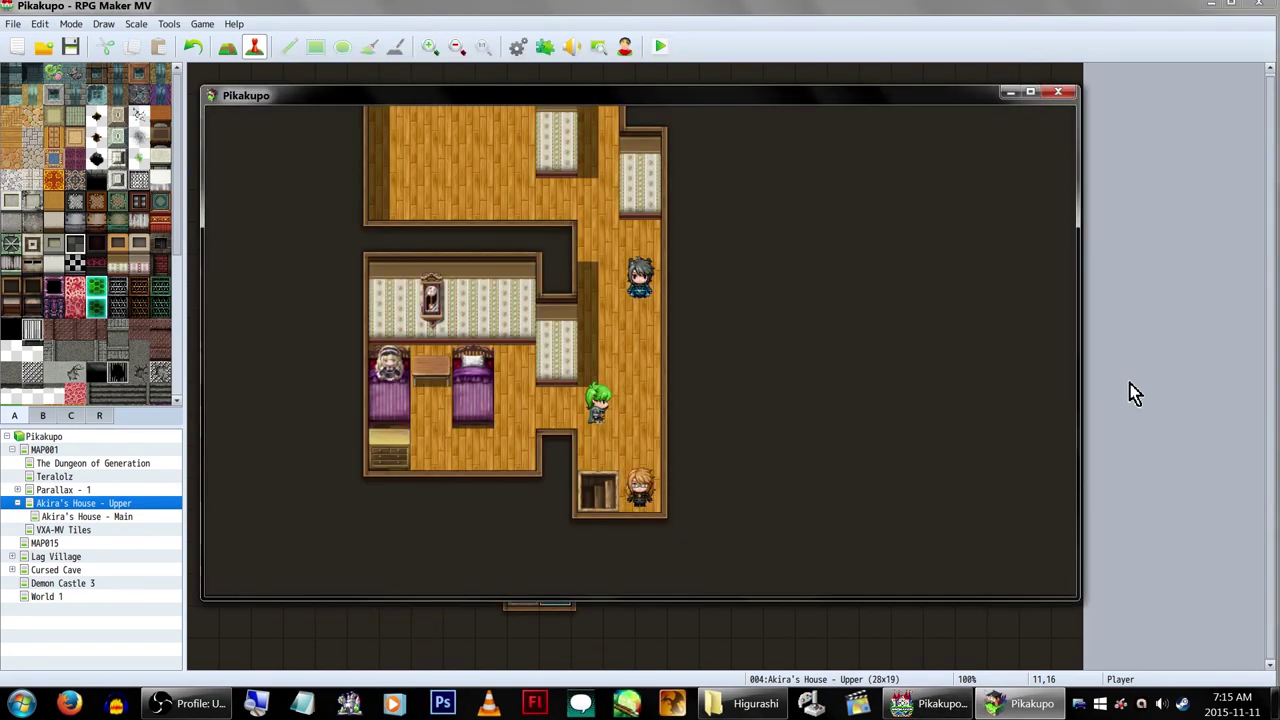
key(F4)
key(Up)
key(Up)
key(Left)
key(Return)
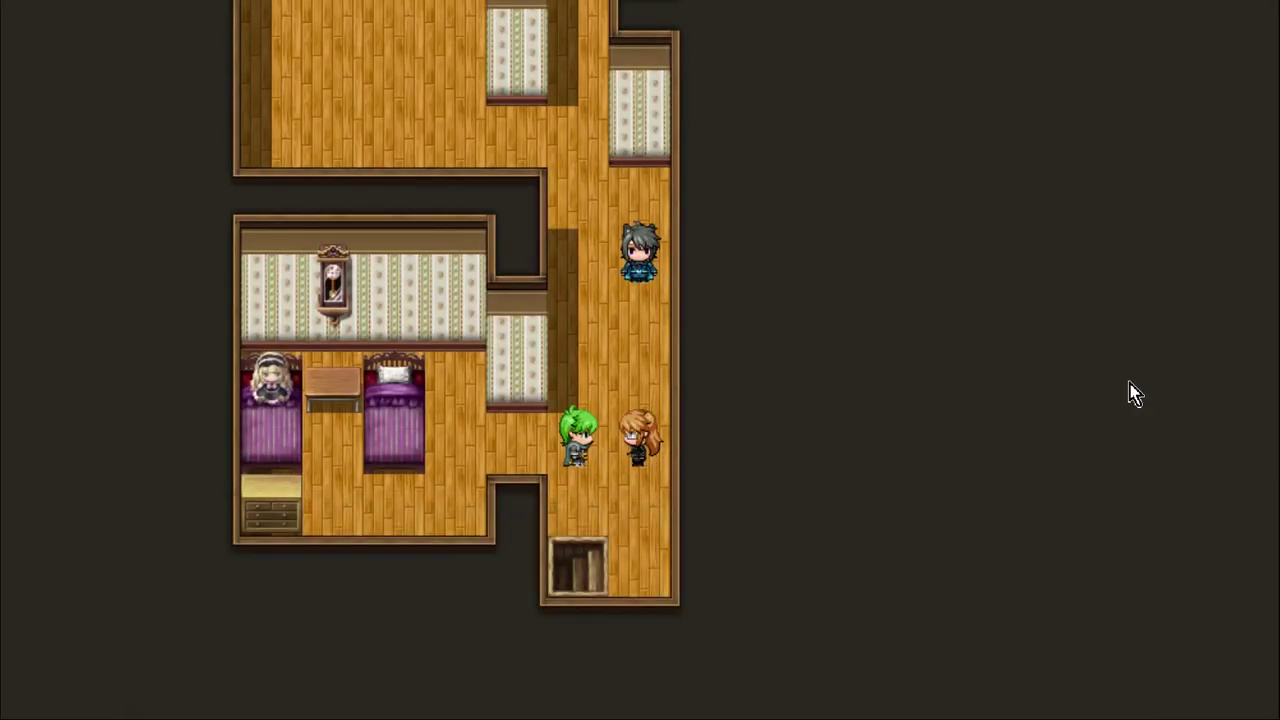
key(Return)
- Walk up the hallway to the cat-eared character and talk to him
key(Up)
key(Up)
key(Return)
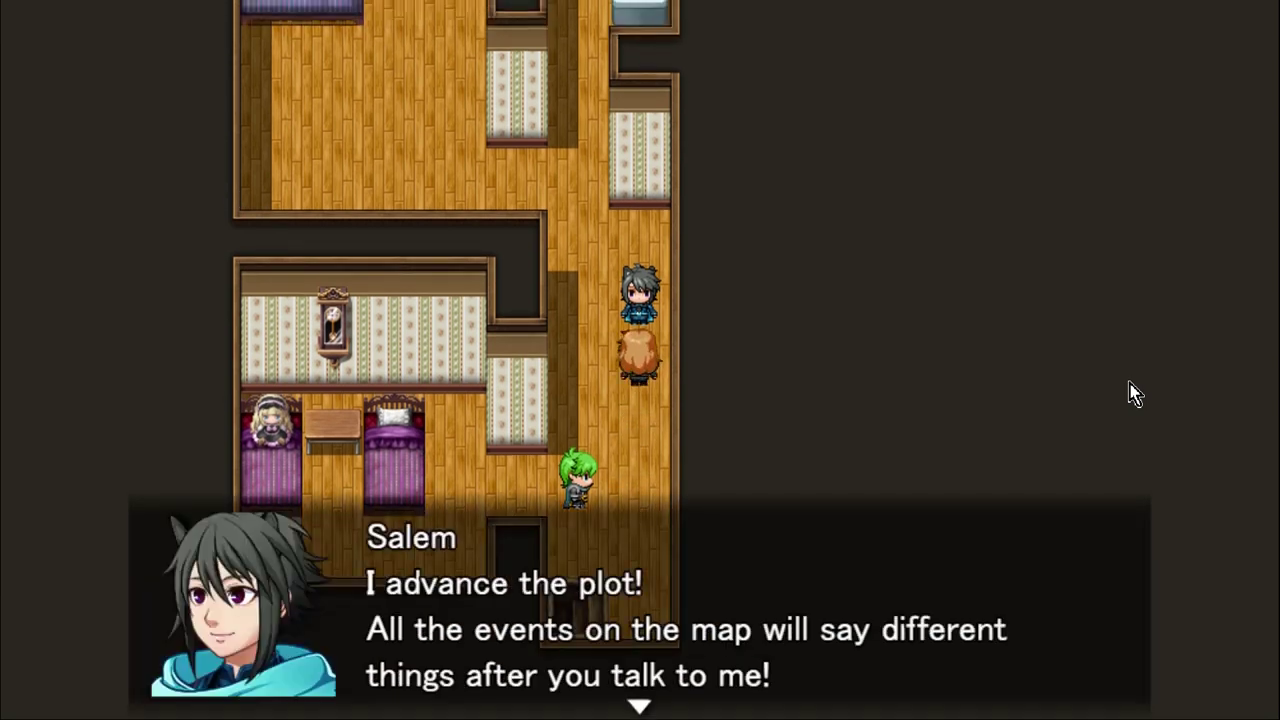
- Finish the cat-eared character's dialogue, walk back down the hallway and talk to the green-haired character
key(Return)
key(Down)
key(Down)
key(Left)
key(Return)
key(Return)
key(Return)
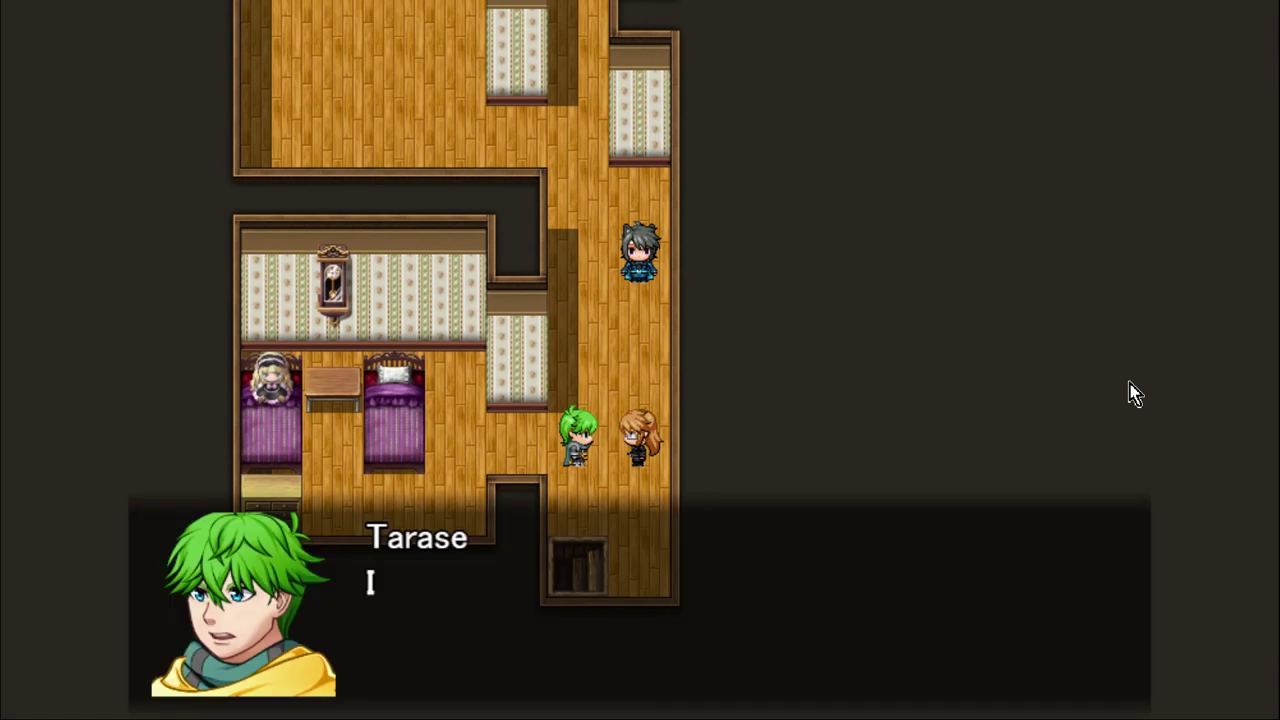
- Return up the hallway to the cat-eared character and talk to him to advance the plot again
key(Return)
key(Up)
key(Up)
key(Return)
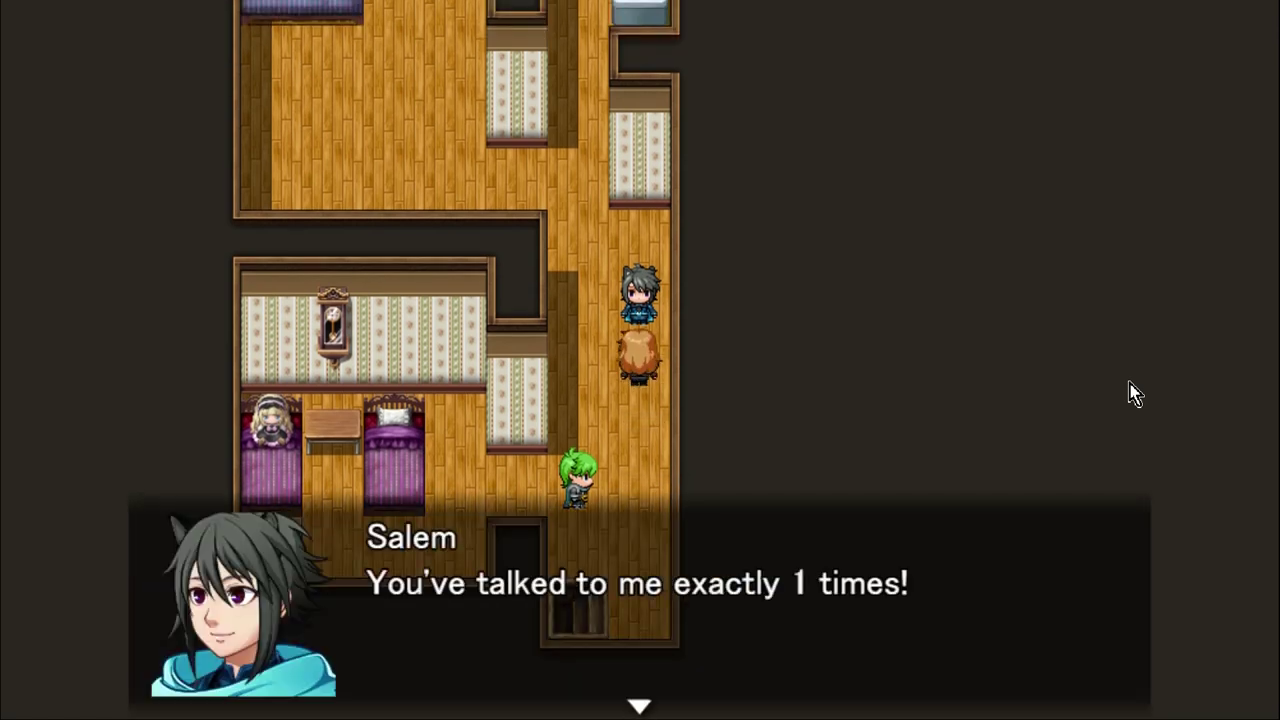
key(Return)
key(Return)
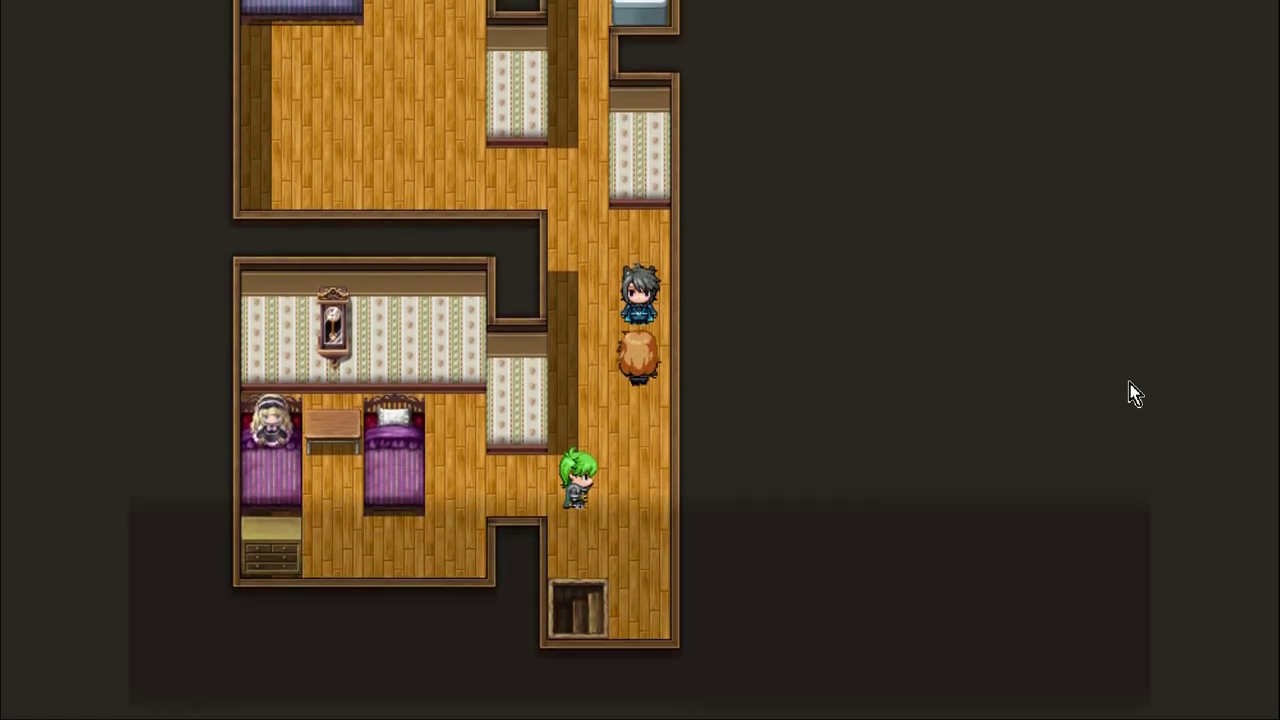
- Talk to the green-haired character again to check his reply for the current plot stage
key(Return)
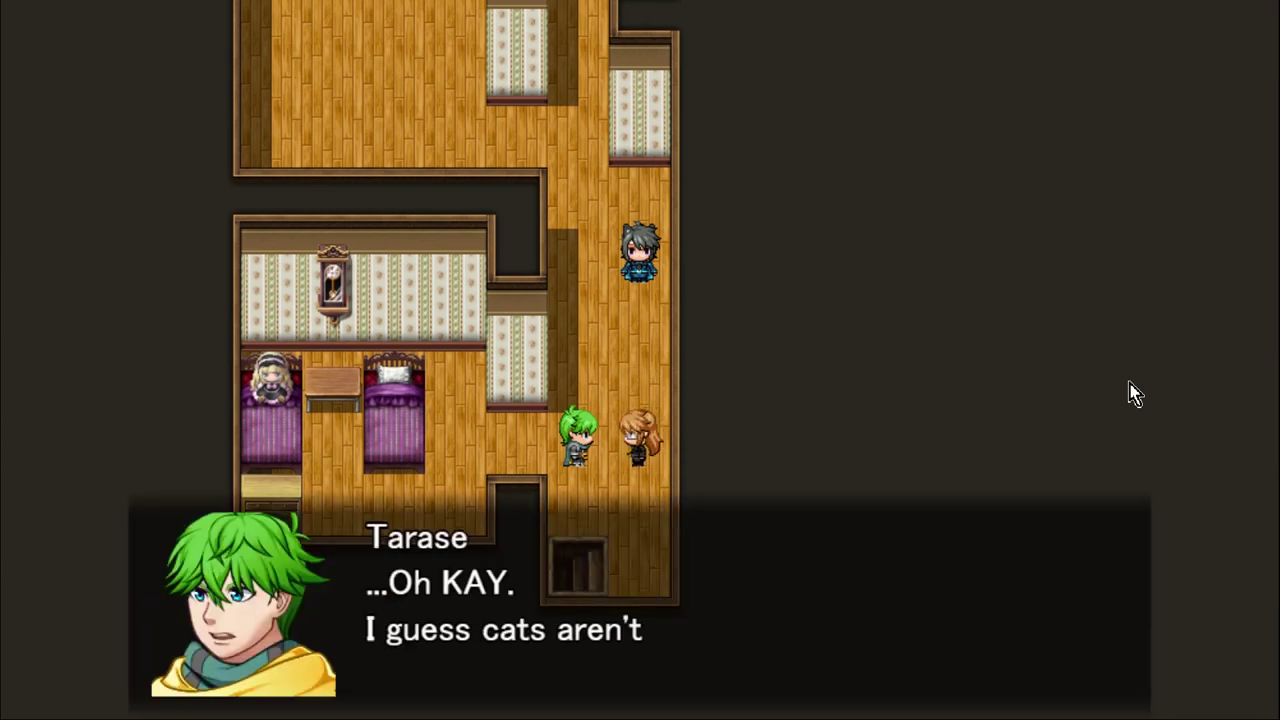
key(Return)
key(Return)
key(Return)
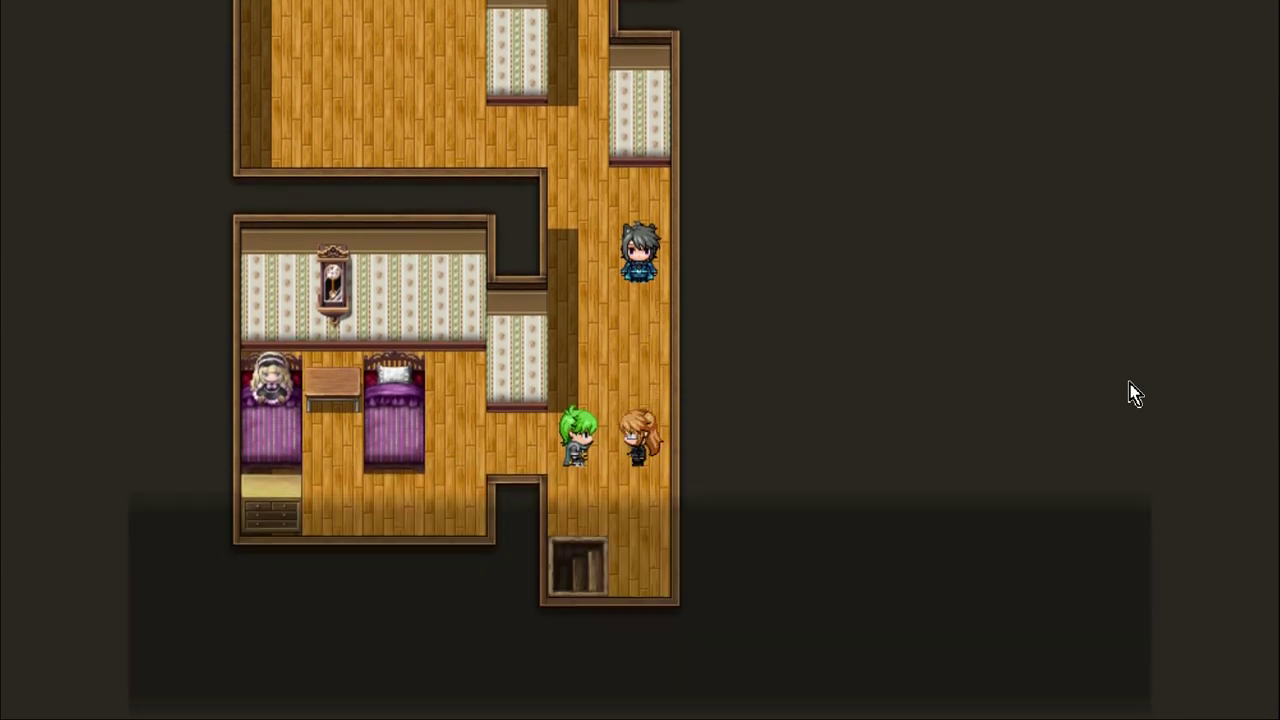
- Advance the plot repeatedly with the cat-eared character, check the green-haired character's final reply, and end the playtest
key(Return)
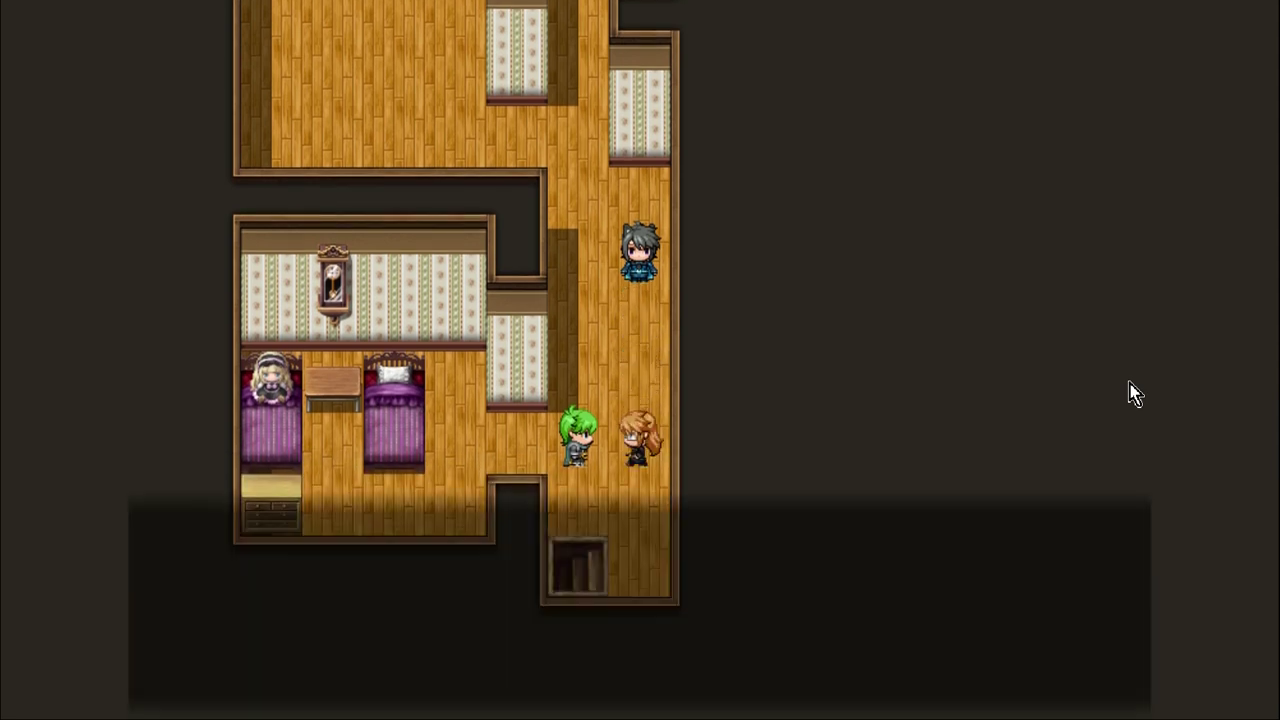
key(Return)
key(Return)
key(Return)
key(Return)
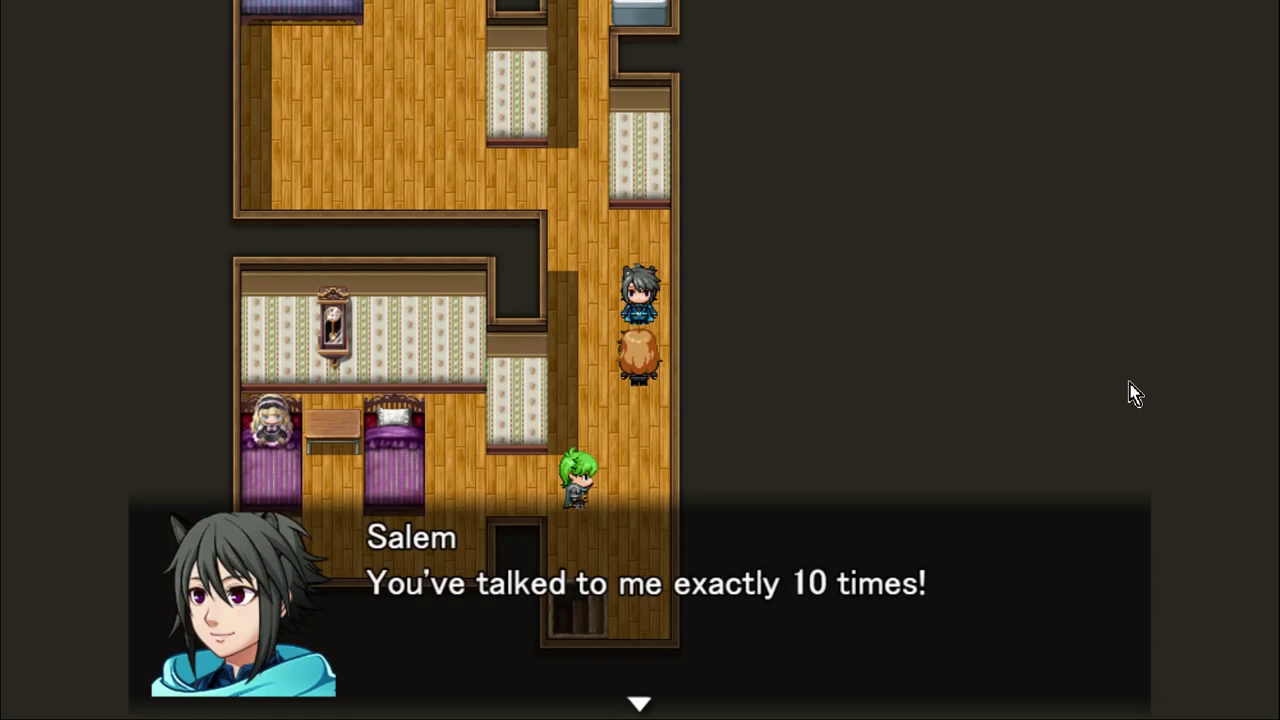
key(Return)
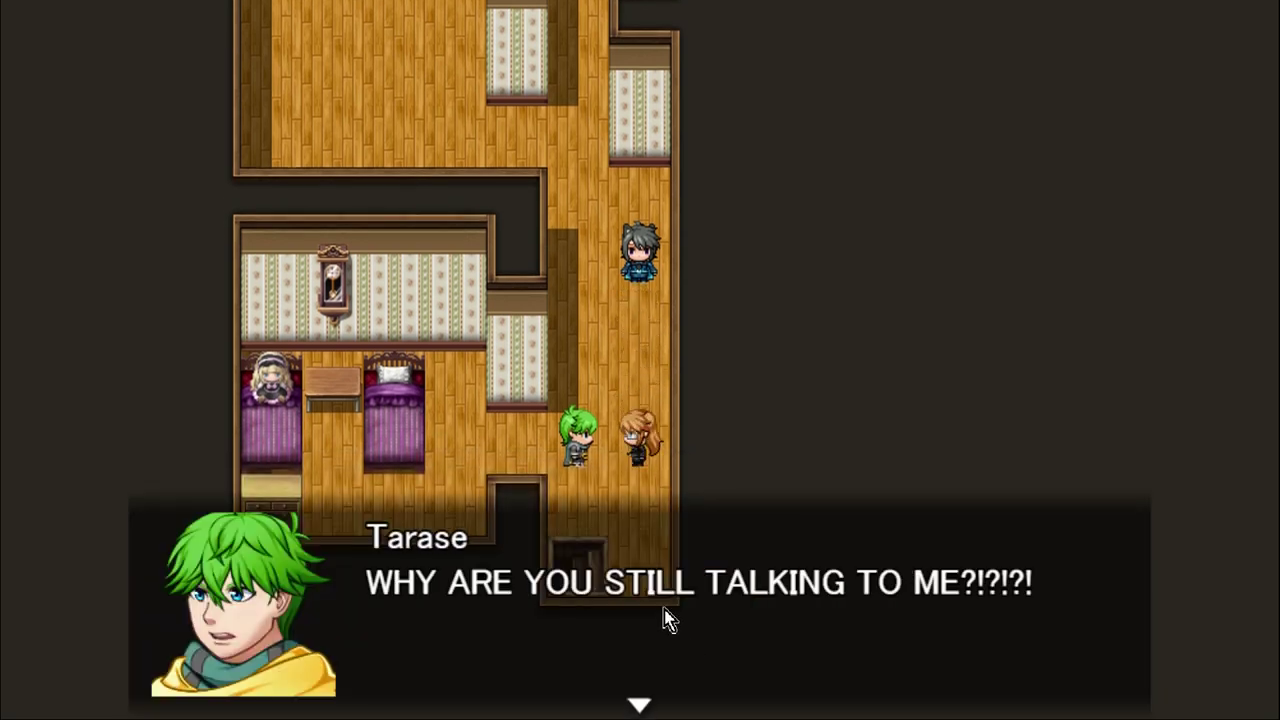
key(Return)
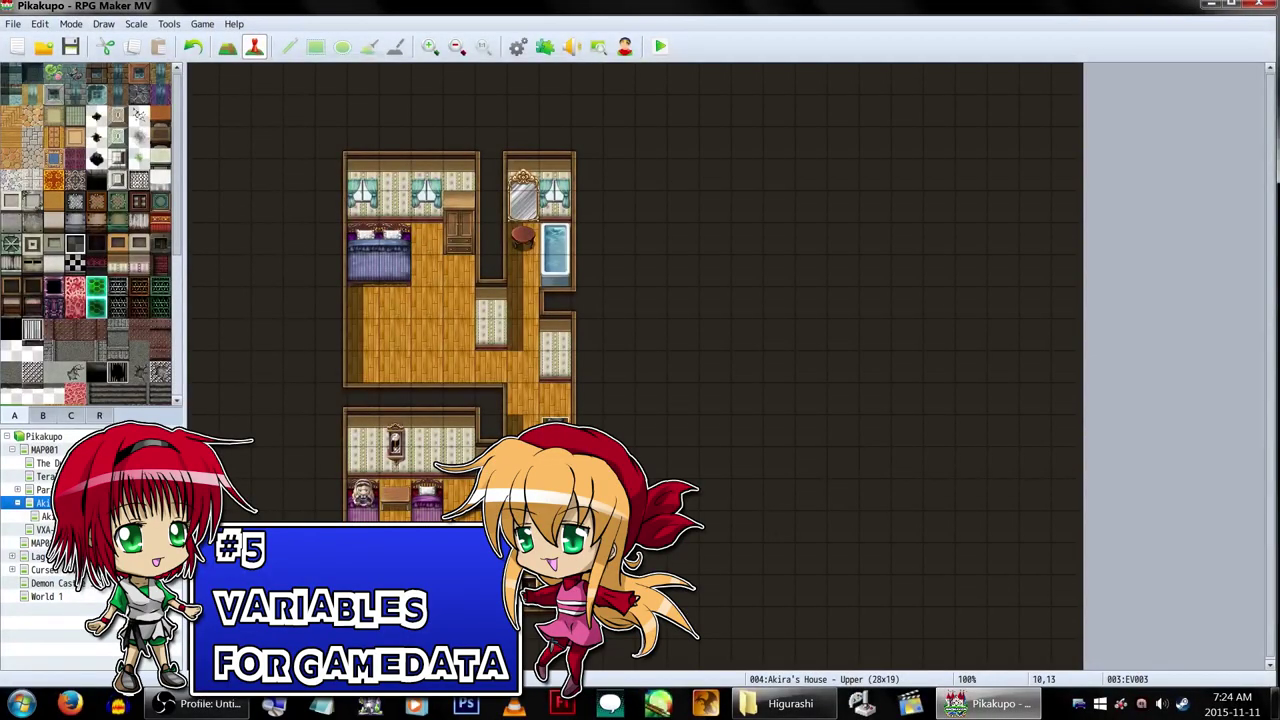
- Create an event at tile 8,13 beside the right-hand purple bed, using the pink-hooded girl's sprite as its image
double_click(448, 495)
double_click(338, 405)
click(500, 361)
double_click(580, 314)
- Add a dim-background message with the pink-hooded Ep-Chars-1 face: "Sadie", "I know how many memebers you have!", "YES, MEMEbers!"
double_click(620, 205)
click(640, 209)
double_click(602, 348)
click(585, 313)
text(Sadie)
key(Return)
text(I )
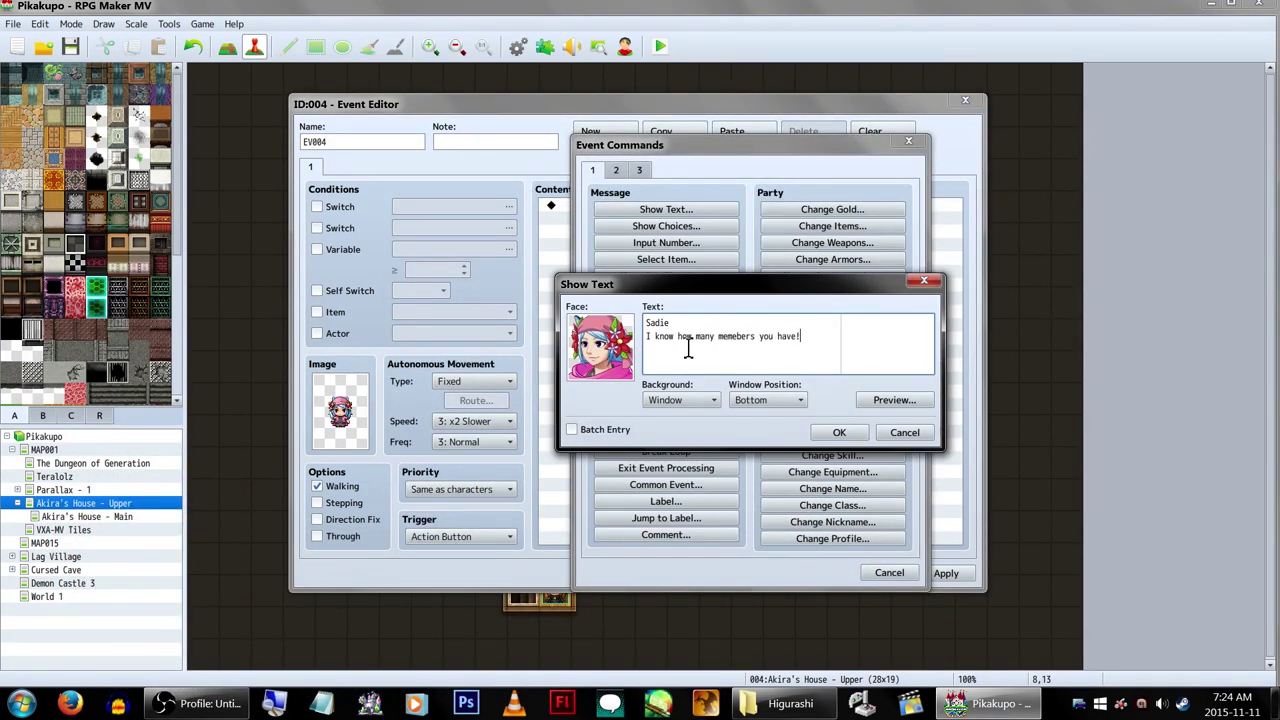
text(s!)
click(838, 432)
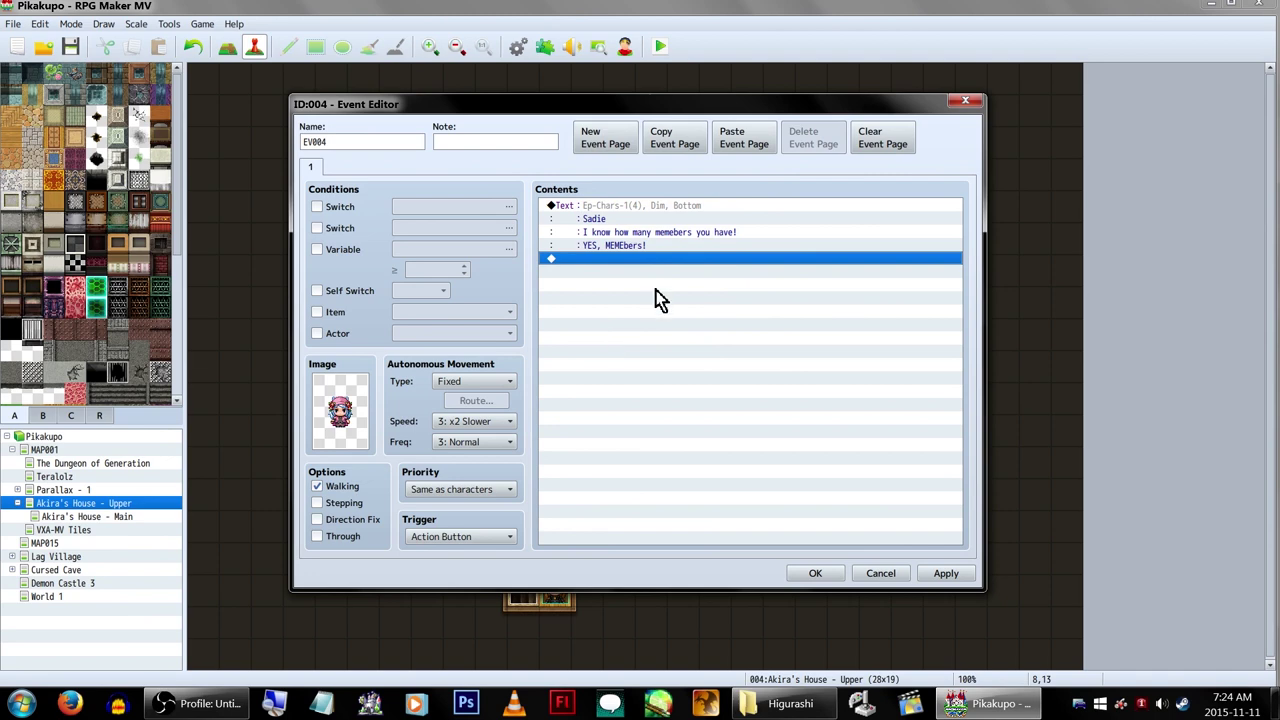
- Start a Control Variables command and target variable 0002, naming it "Party Memeber Count"
double_click(648, 276)
click(724, 340)
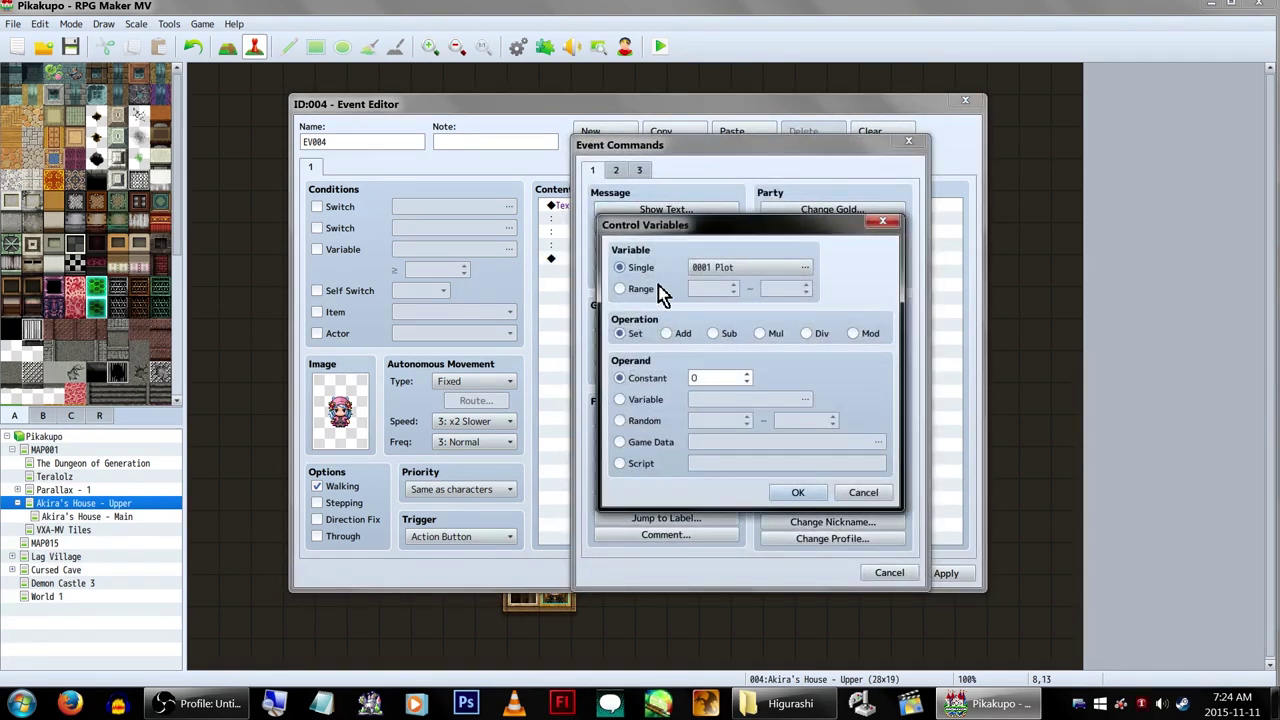
click(790, 265)
click(830, 497)
text(Party Member Count)
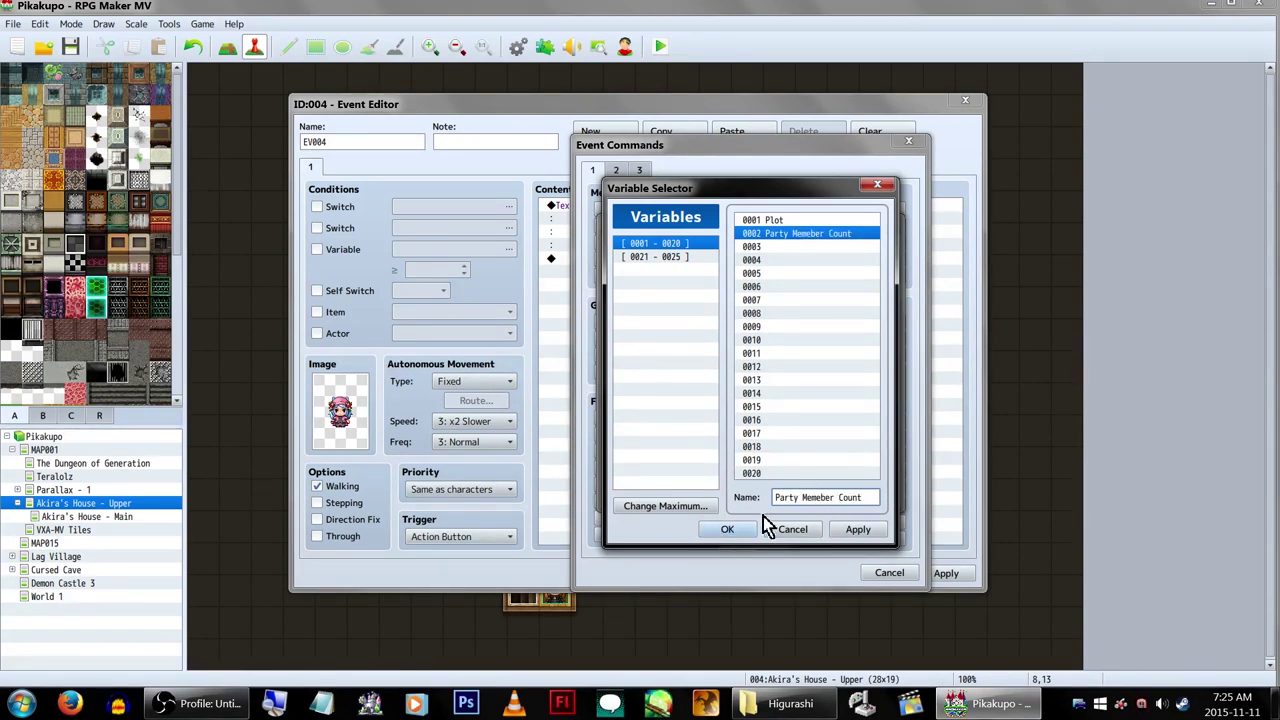
click(727, 530)
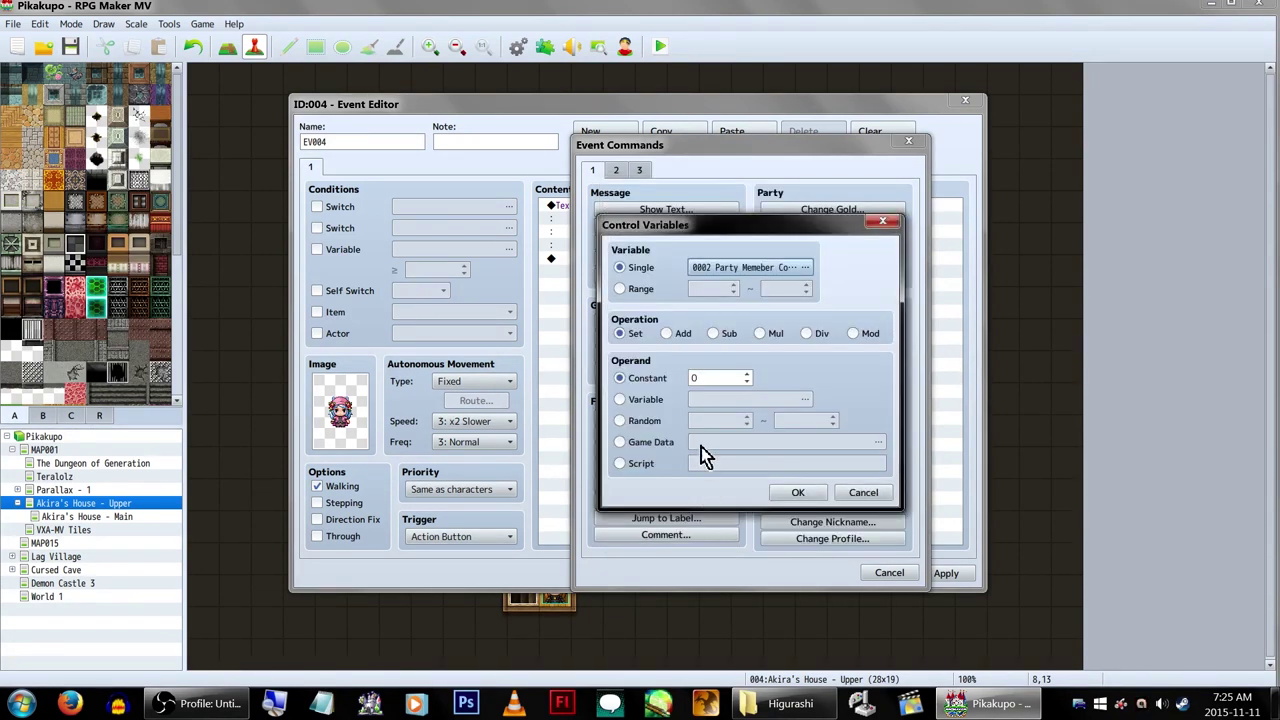
- Set the variable's operand to the game data Other: Party Members and add the command to the event
click(632, 421)
click(645, 443)
click(818, 445)
click(624, 291)
click(628, 312)
click(619, 335)
click(614, 355)
click(610, 376)
click(608, 397)
click(607, 420)
click(607, 440)
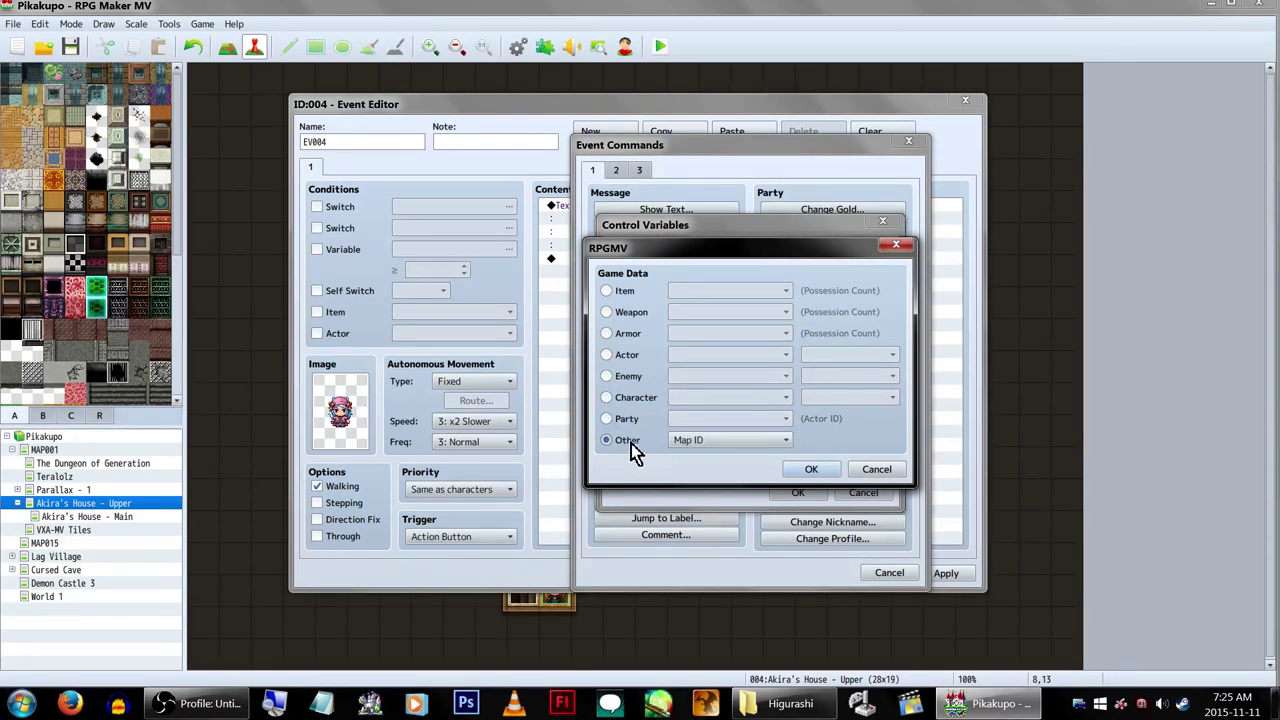
click(747, 441)
click(747, 473)
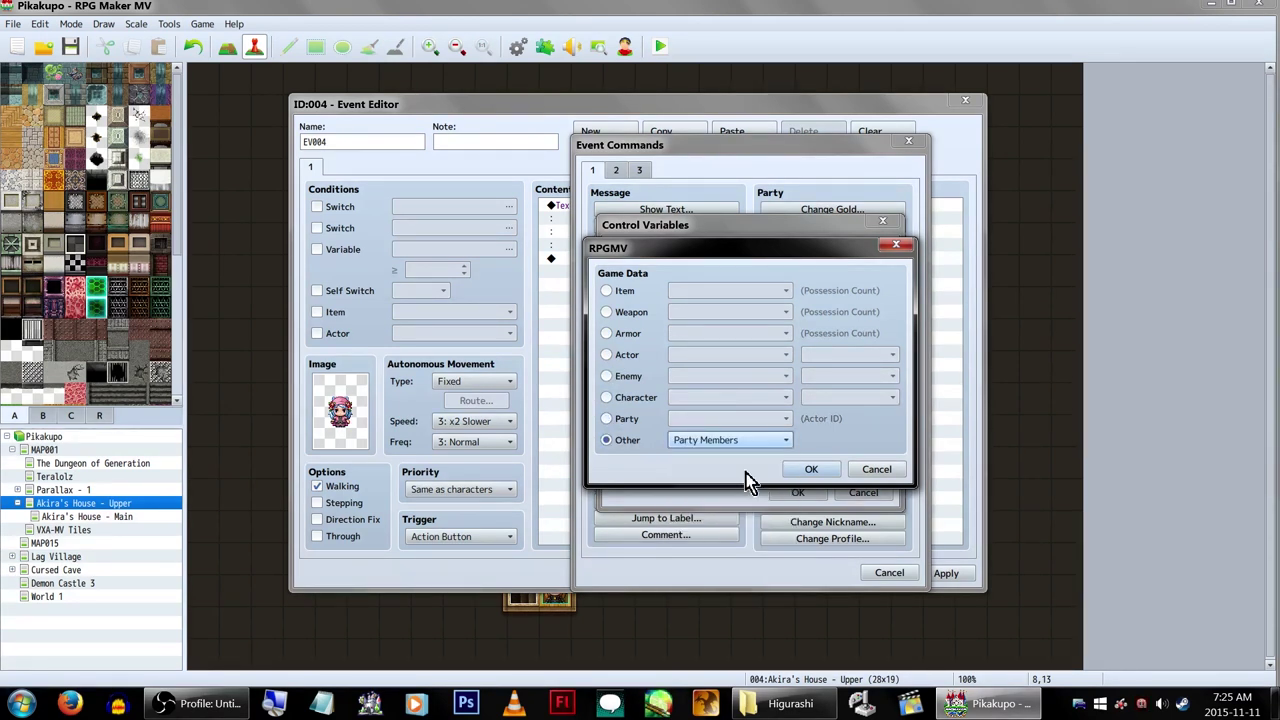
click(800, 474)
click(798, 493)
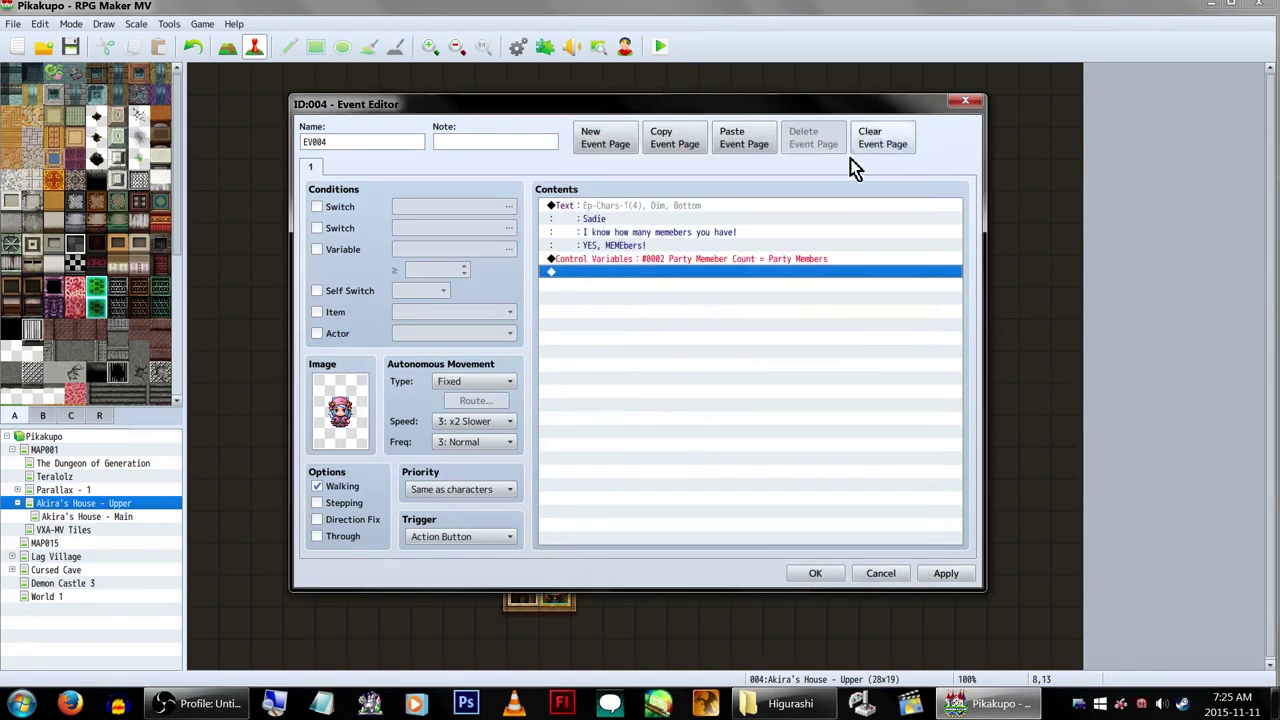
- Add a message with the pink-hooded Ep-Chars-1 face reading "Sadie" and "You have \v[2] people in the party!", and confirm the event
double_click(751, 305)
drag(684, 174, 763, 340)
click(757, 410)
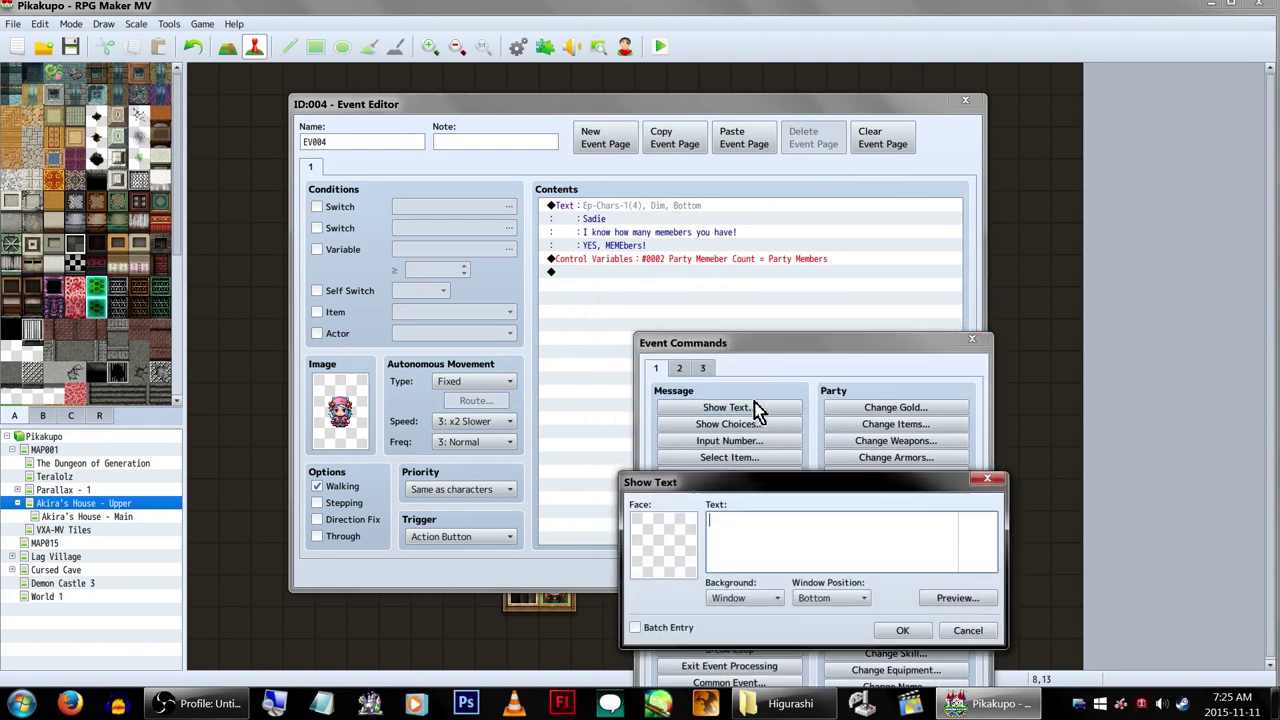
double_click(674, 545)
click(650, 478)
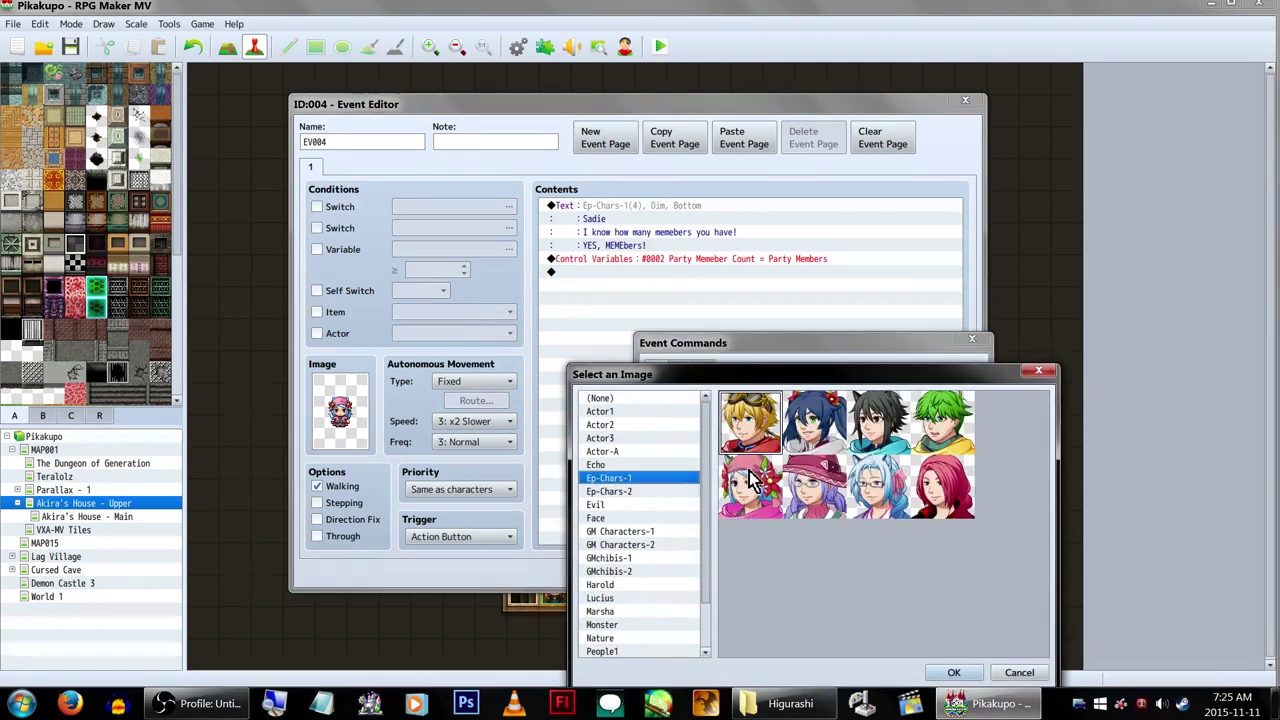
double_click(749, 478)
click(776, 543)
text(Sadie)
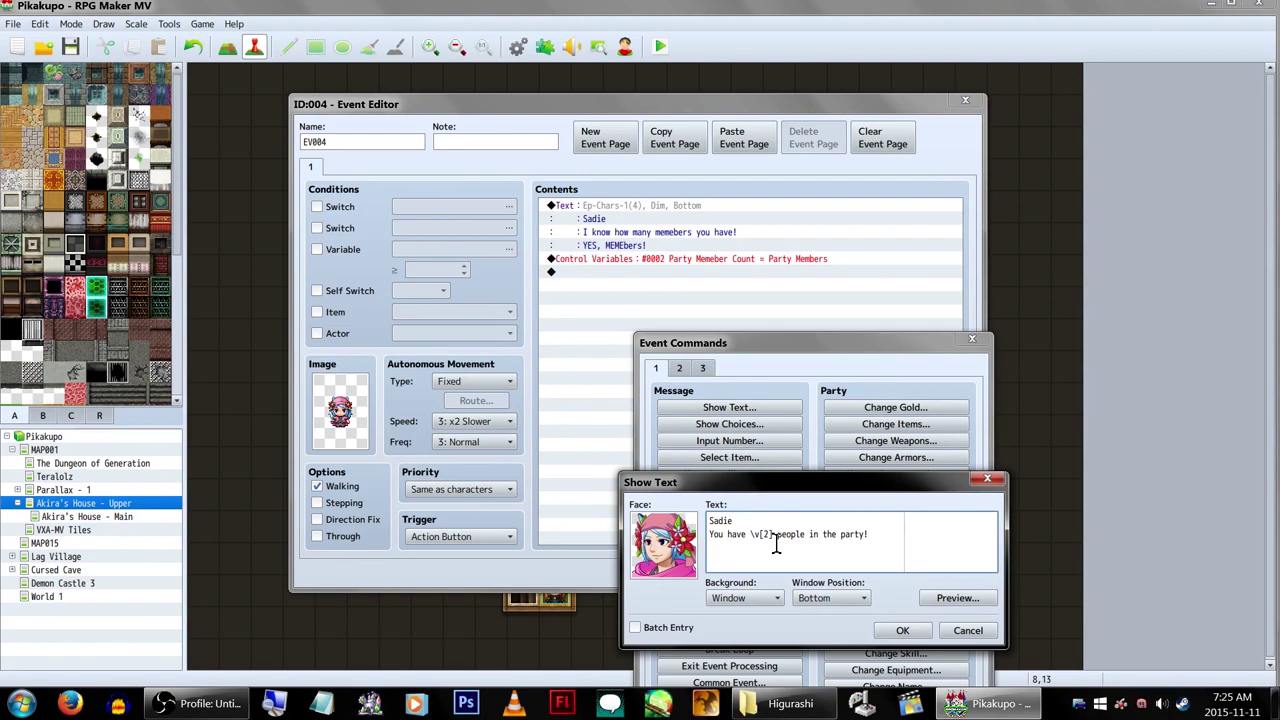
click(902, 630)
click(818, 578)
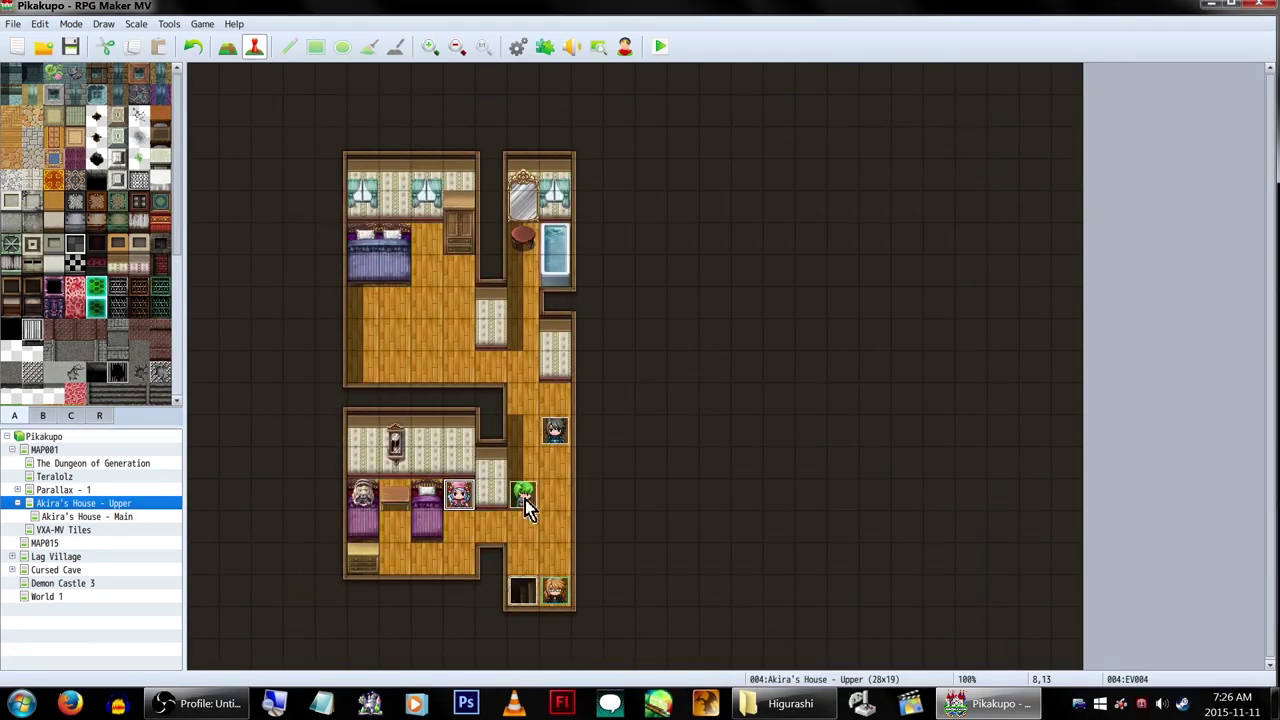